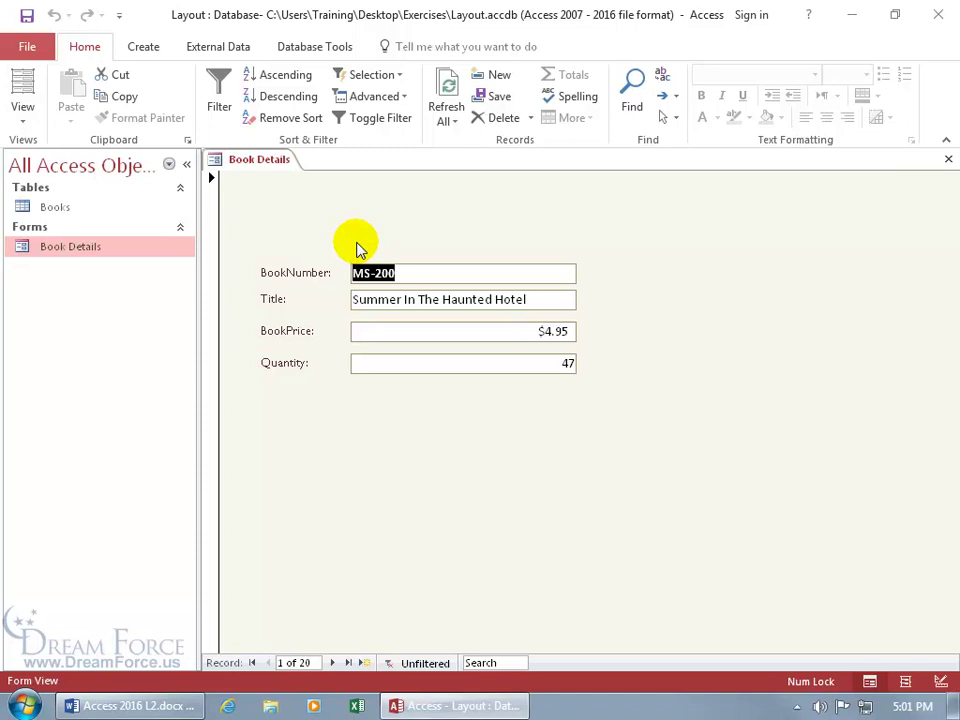
left_click(22, 118)
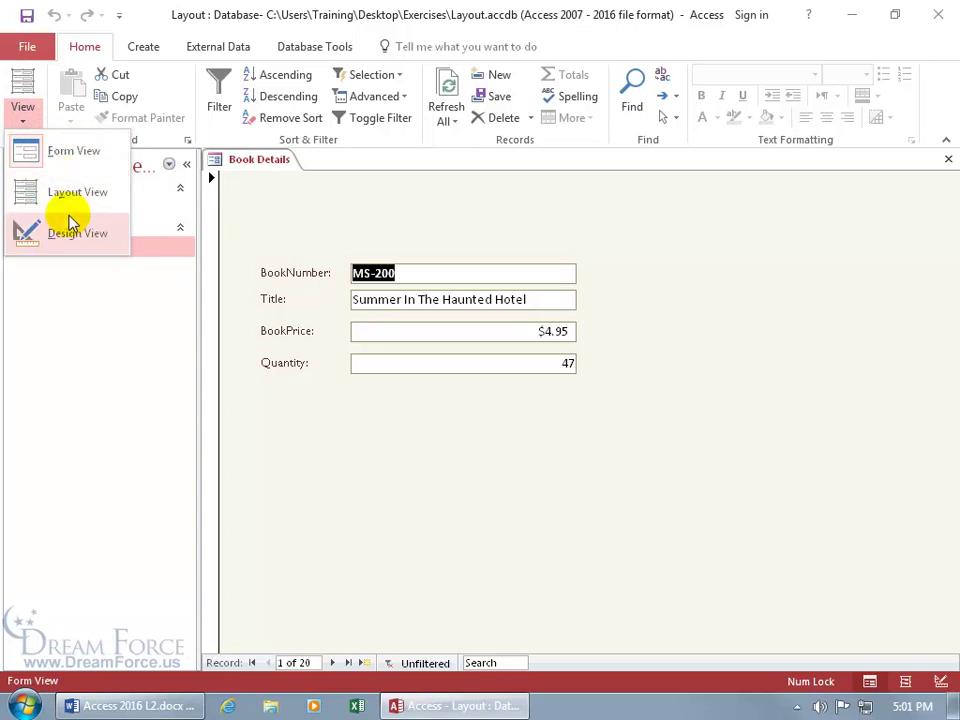
right_click(277, 171)
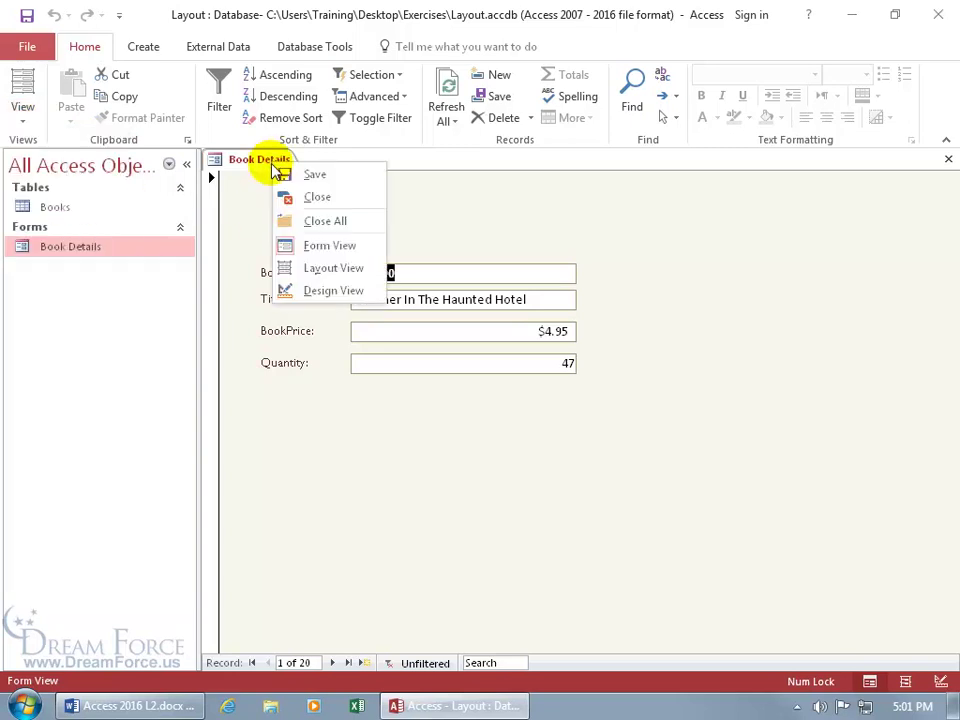
left_click(531, 228)
right_click(532, 230)
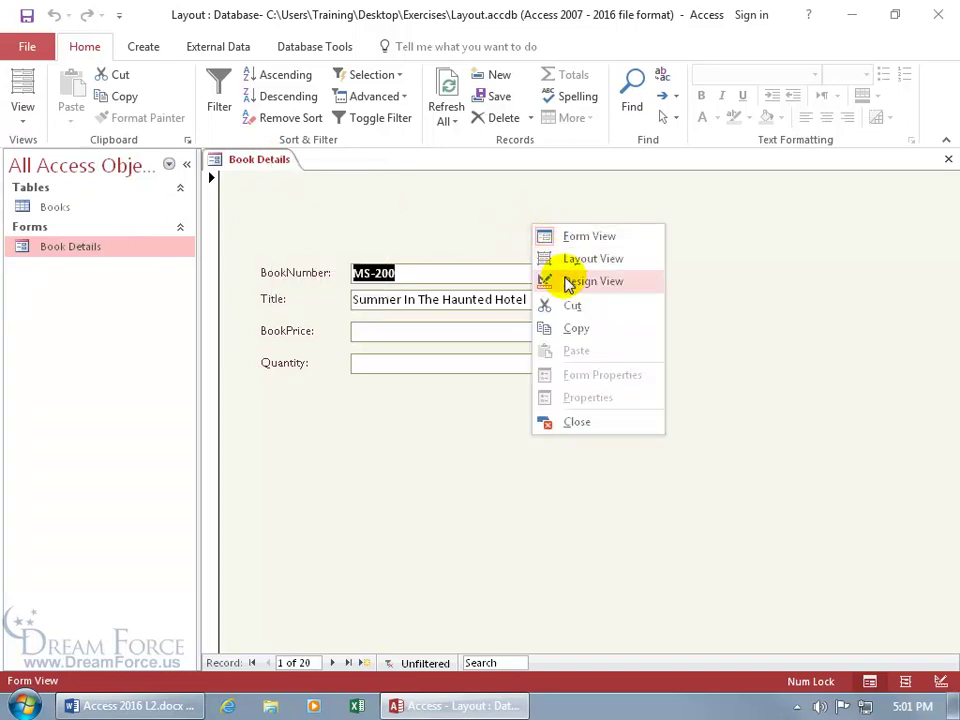
left_click(795, 422)
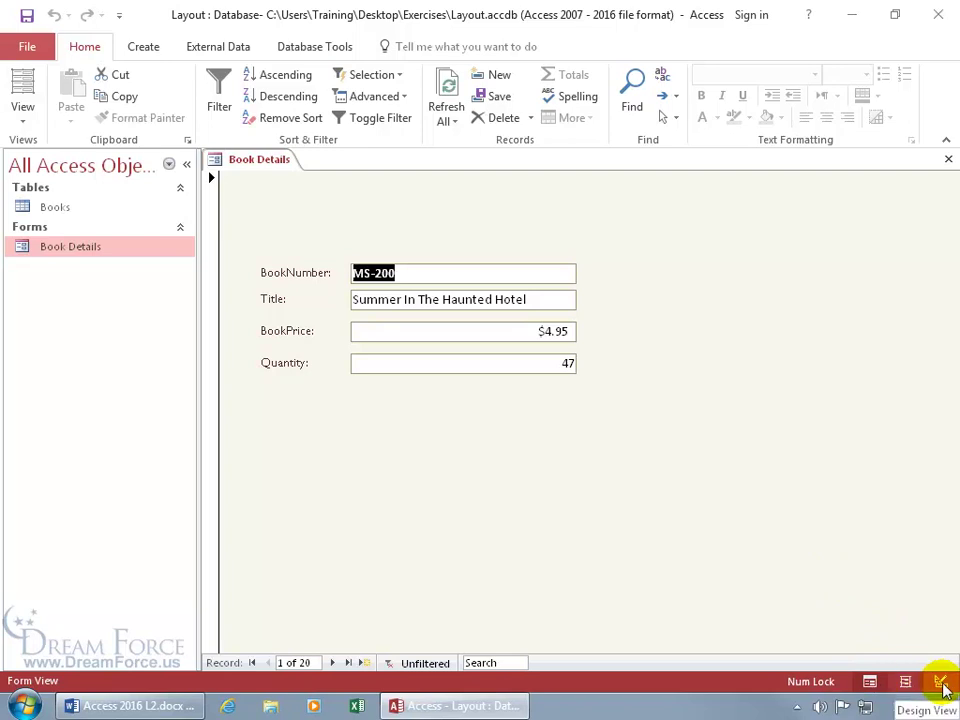
Pass through Layout View and the Controls gallery, then open the Book Details form in Design View
left_click(905, 683)
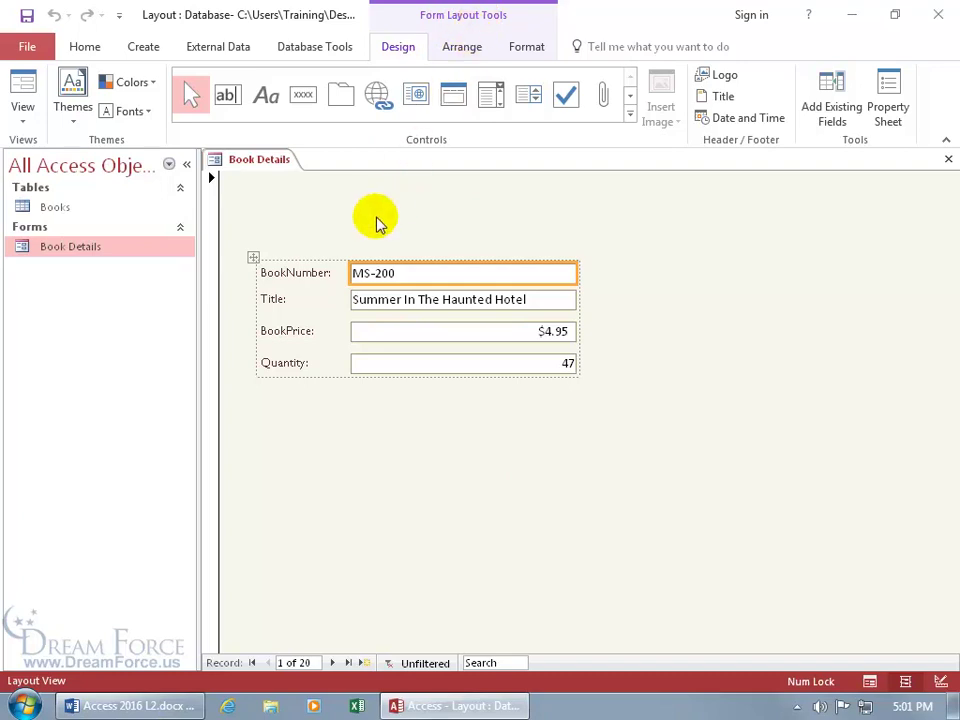
left_click(313, 278)
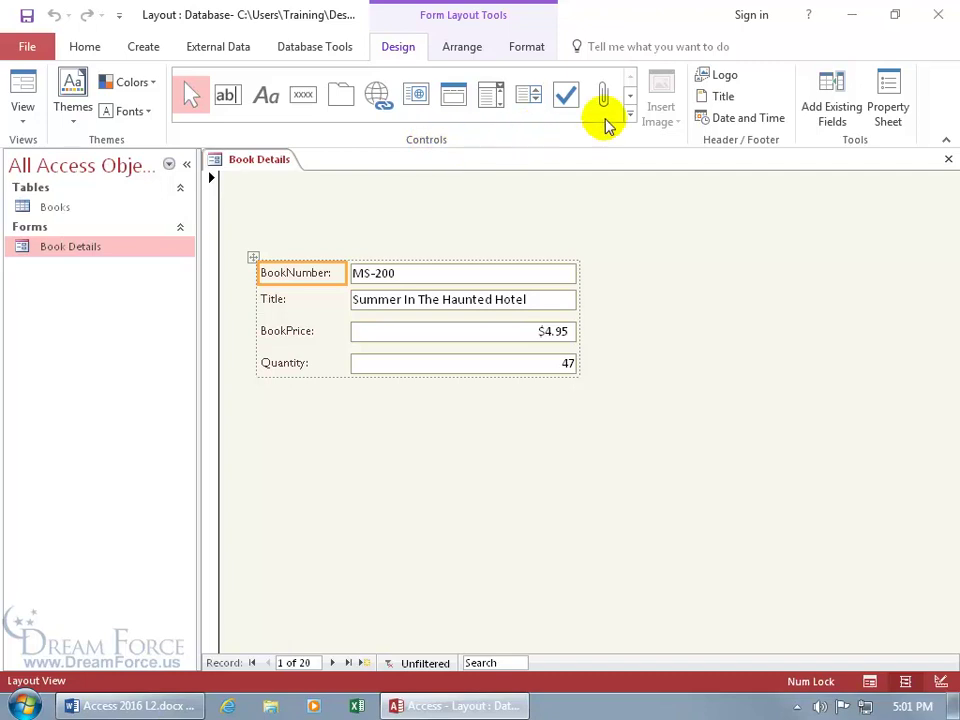
left_click(630, 116)
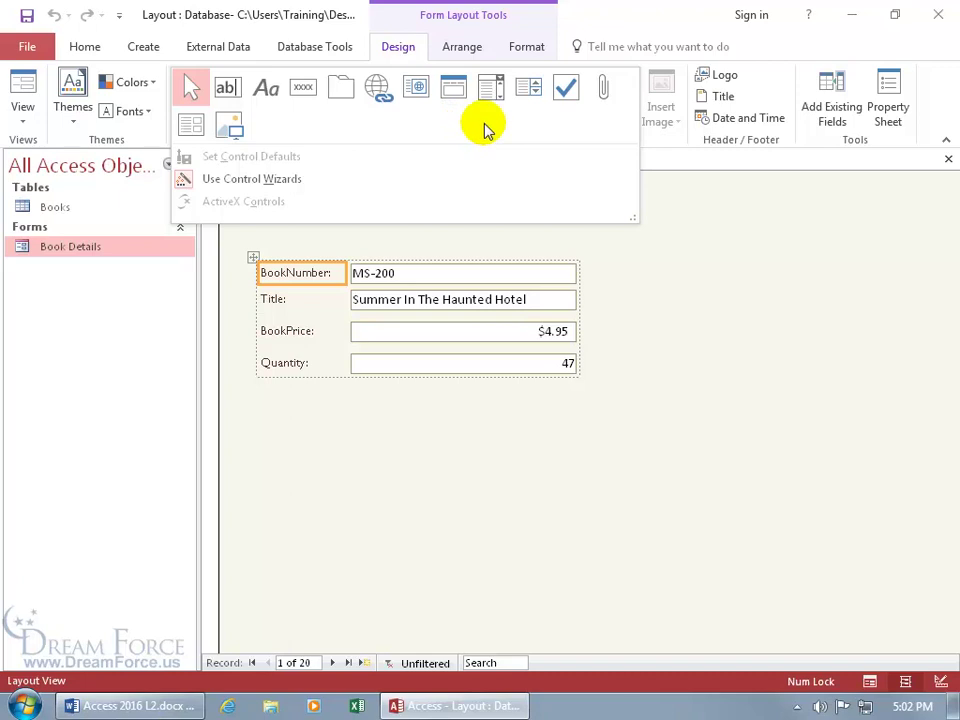
right_click(700, 210)
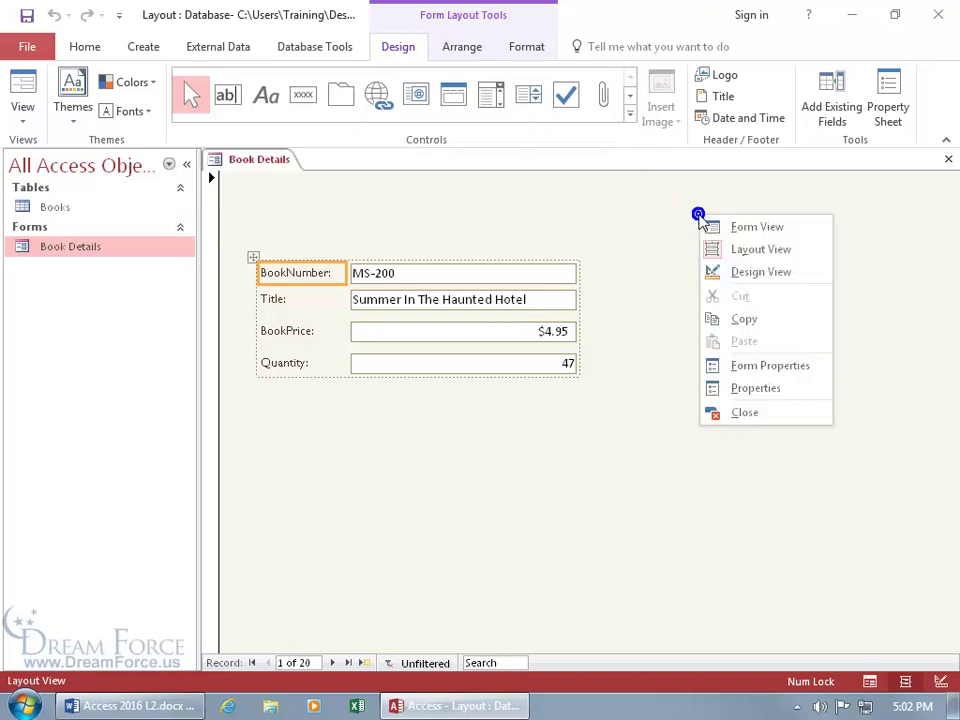
left_click(728, 275)
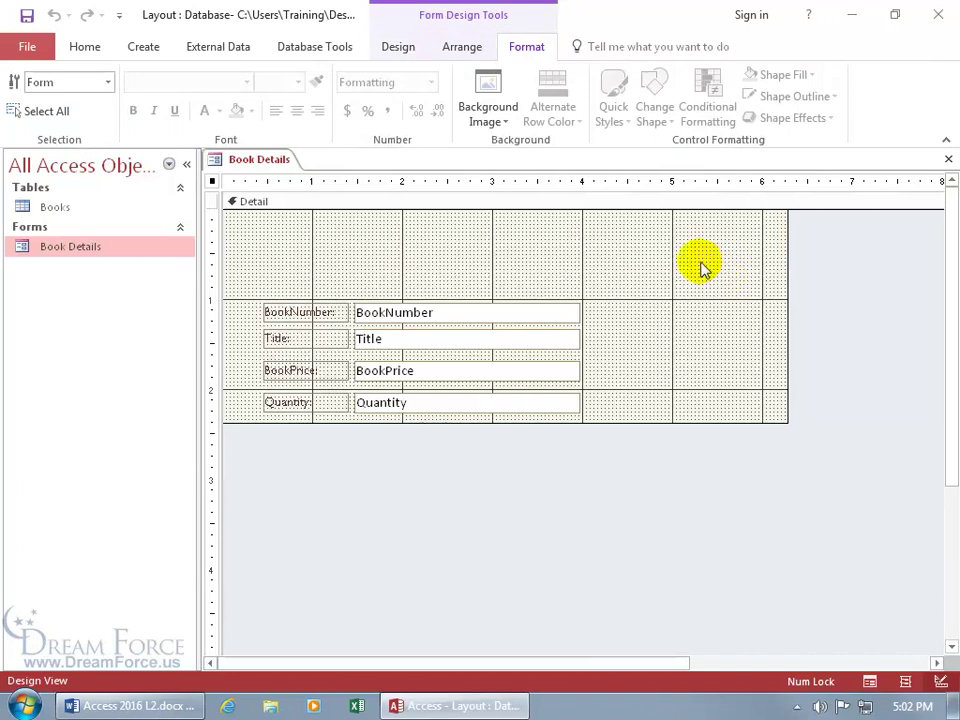
Browse the Design tab's Controls gallery, then bring up the view menu on the Book Details tab
left_click(400, 48)
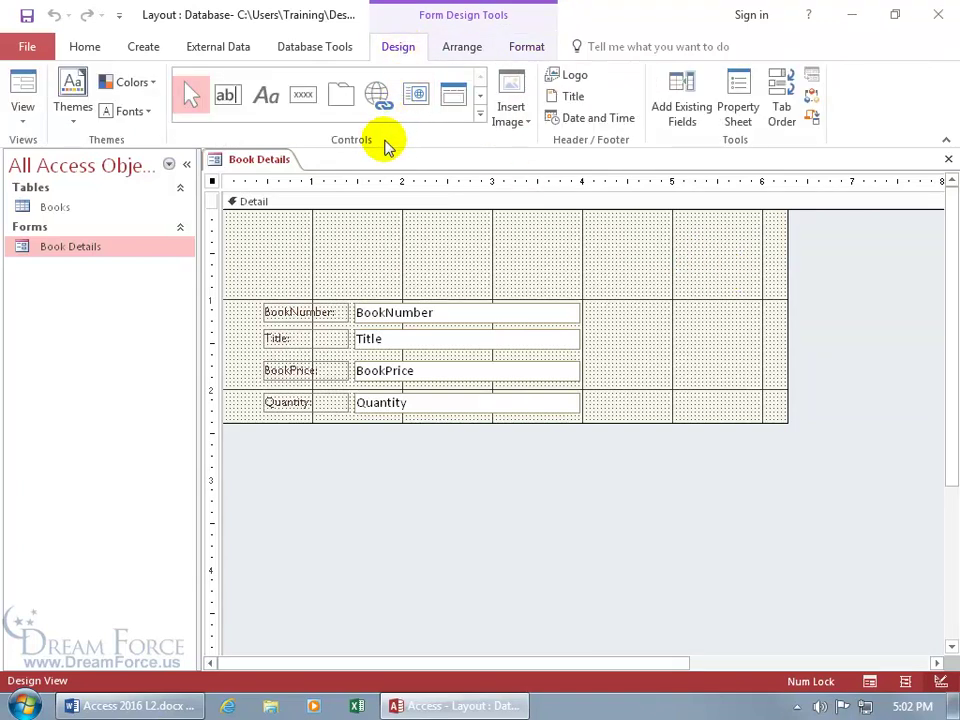
left_click(481, 117)
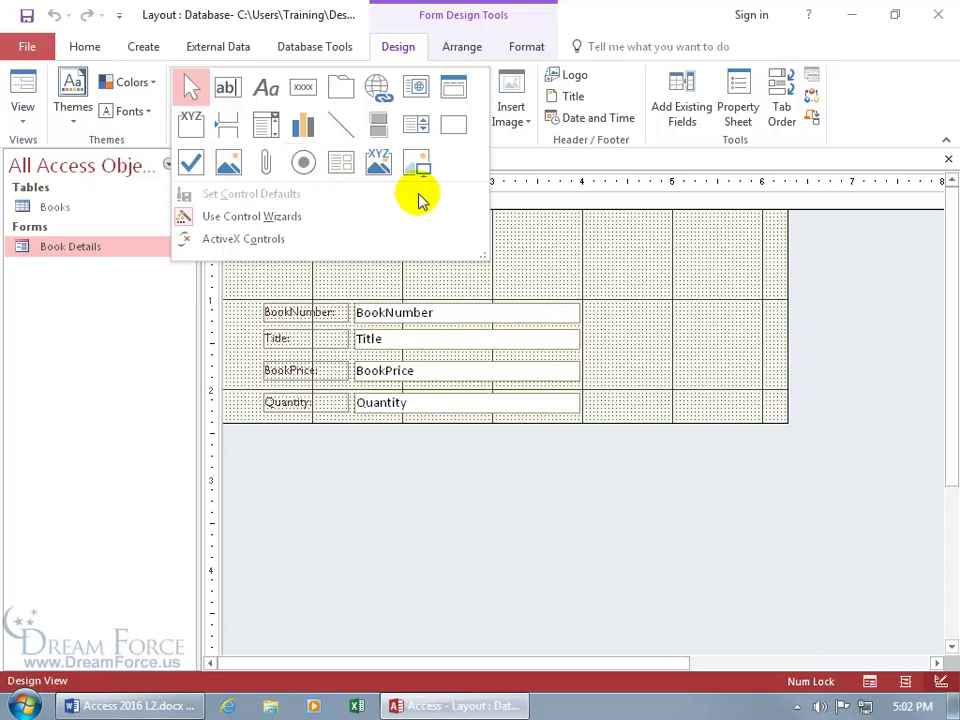
left_click(547, 238)
right_click(250, 160)
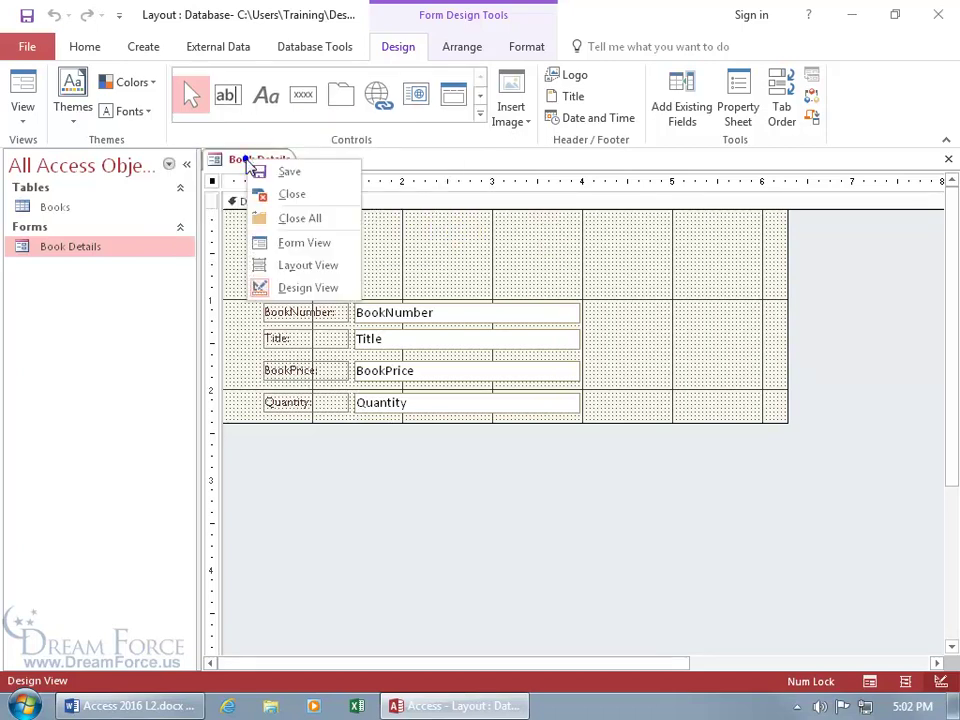
Return to Layout View and narrow the Title text box column slightly
left_click(305, 265)
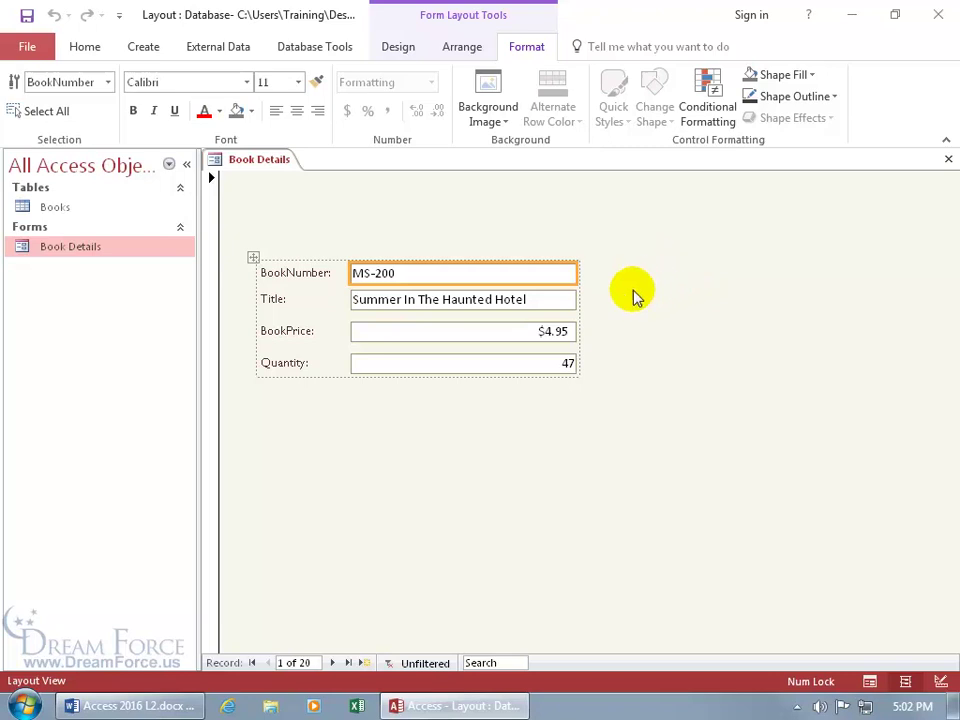
left_click(553, 300)
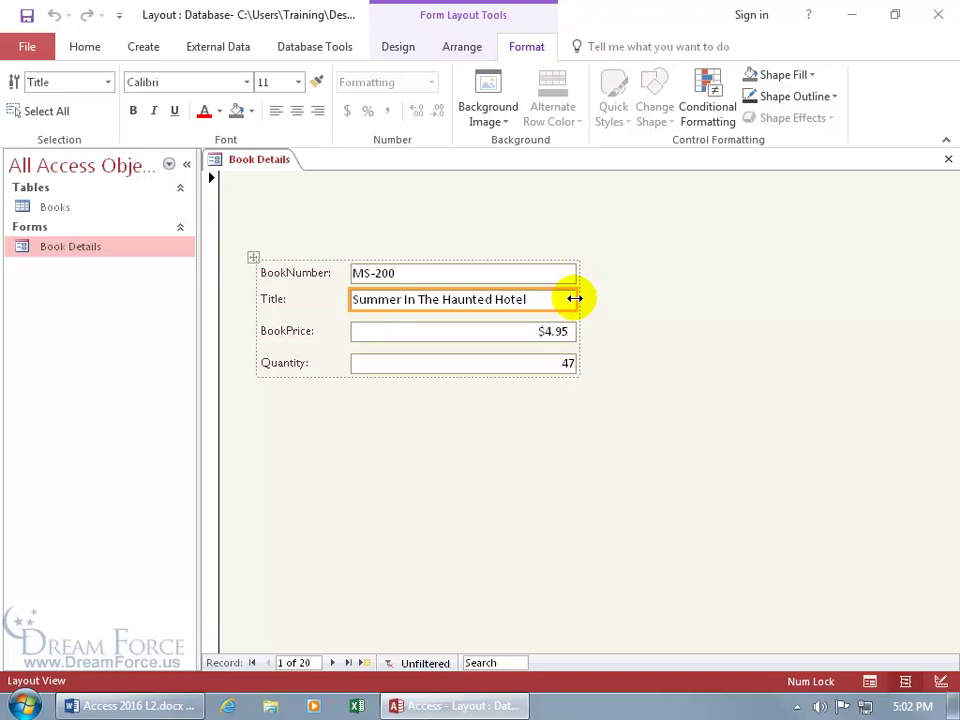
left_click_drag(575, 298, 555, 300)
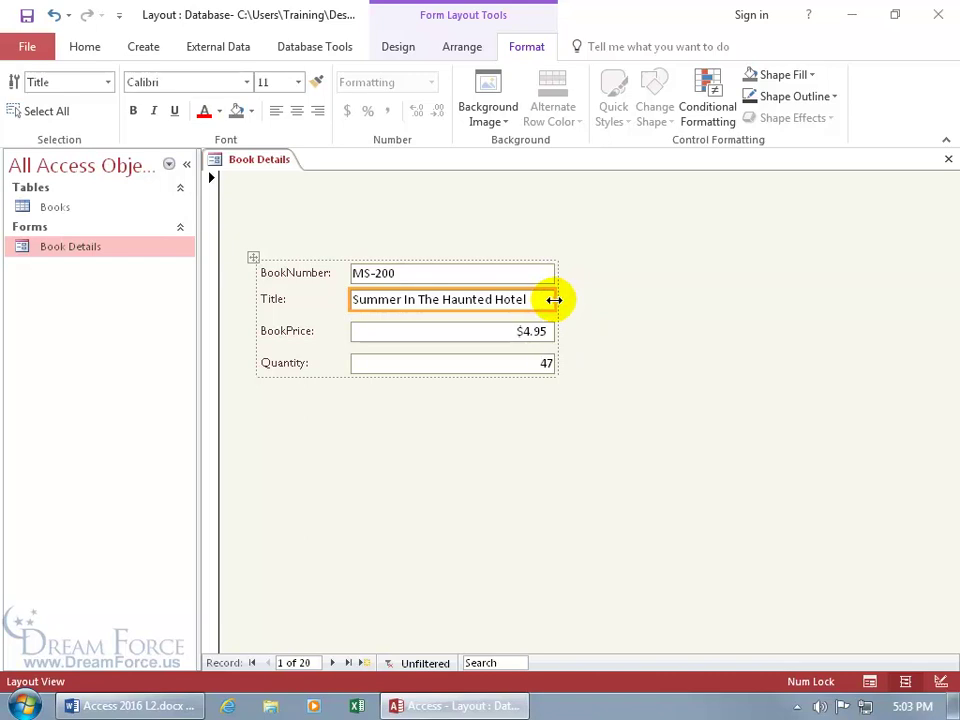
Step through records to record 7 of 20 and back, checking titles still fit
left_click(330, 664)
left_click(330, 664)
left_click(330, 664)
left_click(330, 664)
left_click(330, 664)
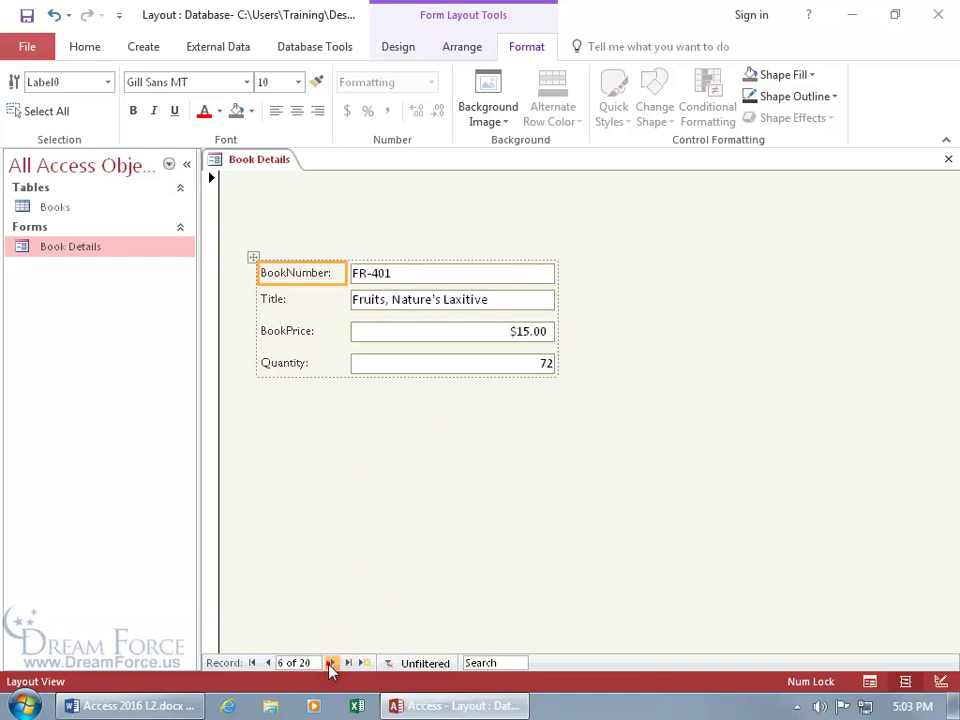
left_click(330, 664)
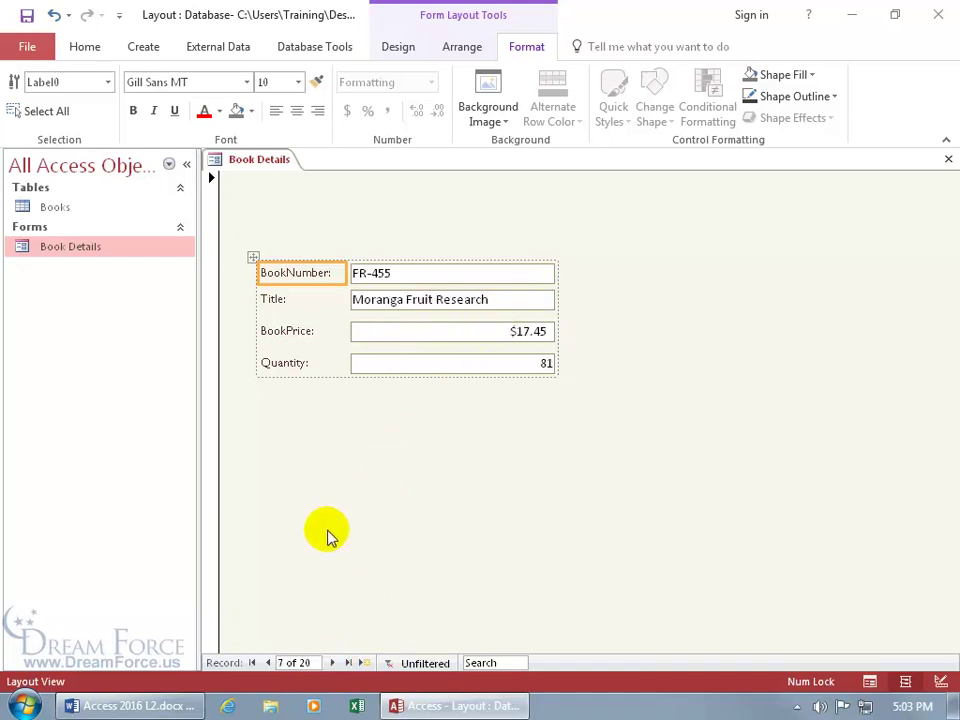
left_click(252, 663)
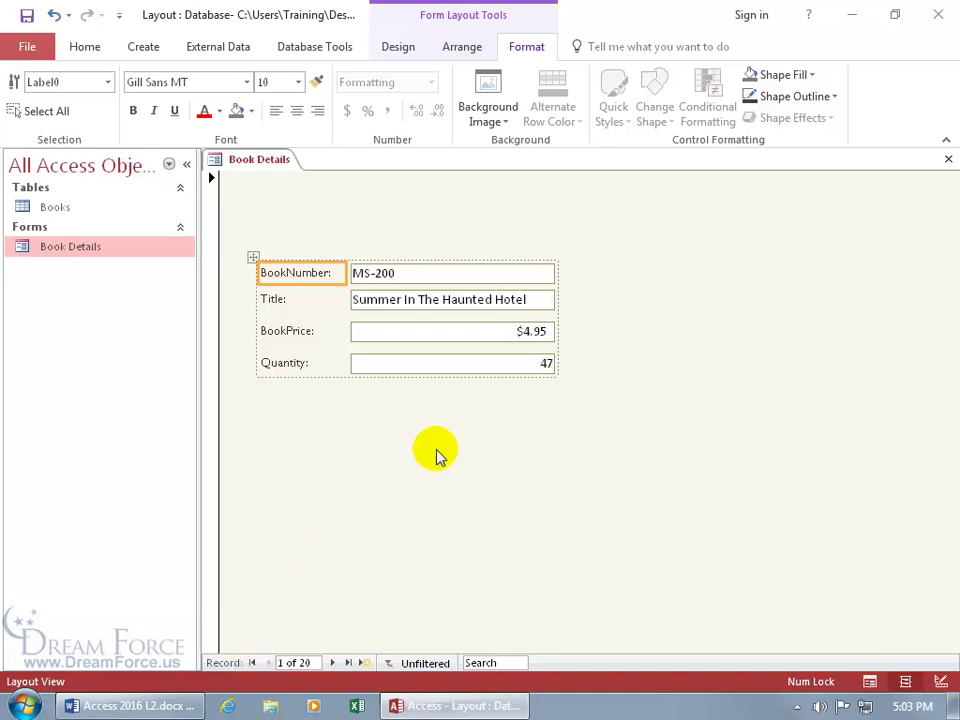
left_click(546, 303)
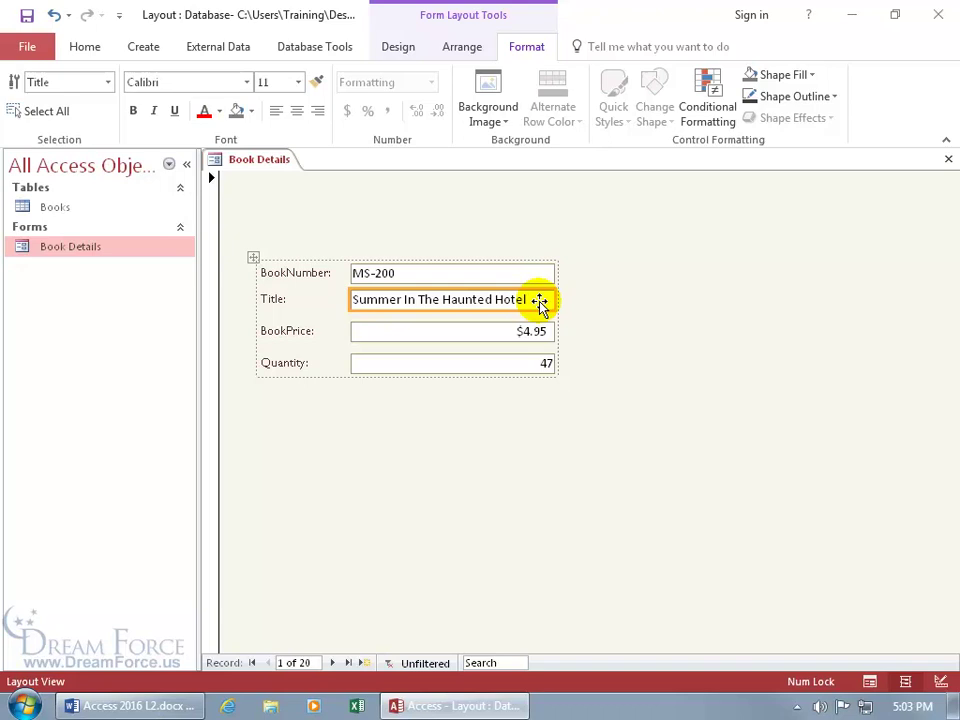
left_click(467, 331)
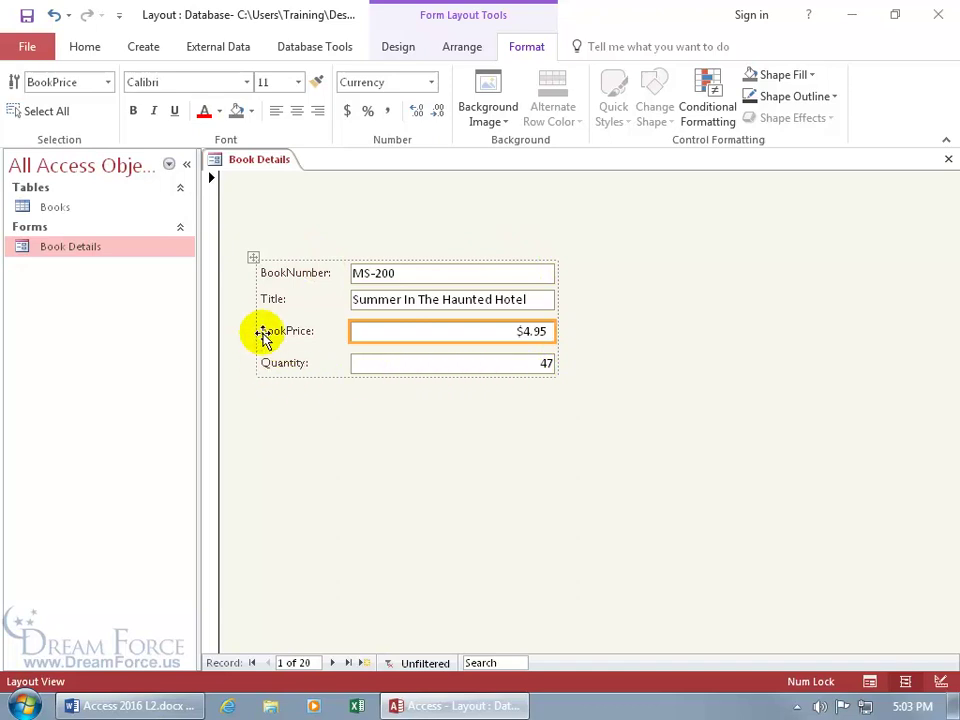
Select every control in the Book Details layout and show the Arrange tab commands
left_click(253, 257)
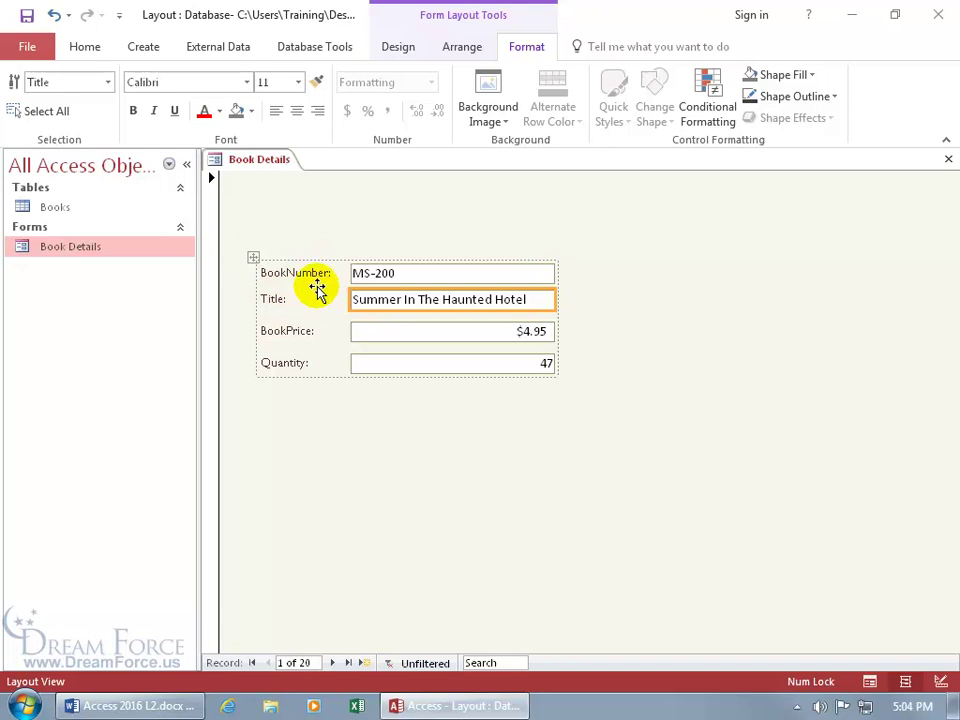
left_click(470, 46)
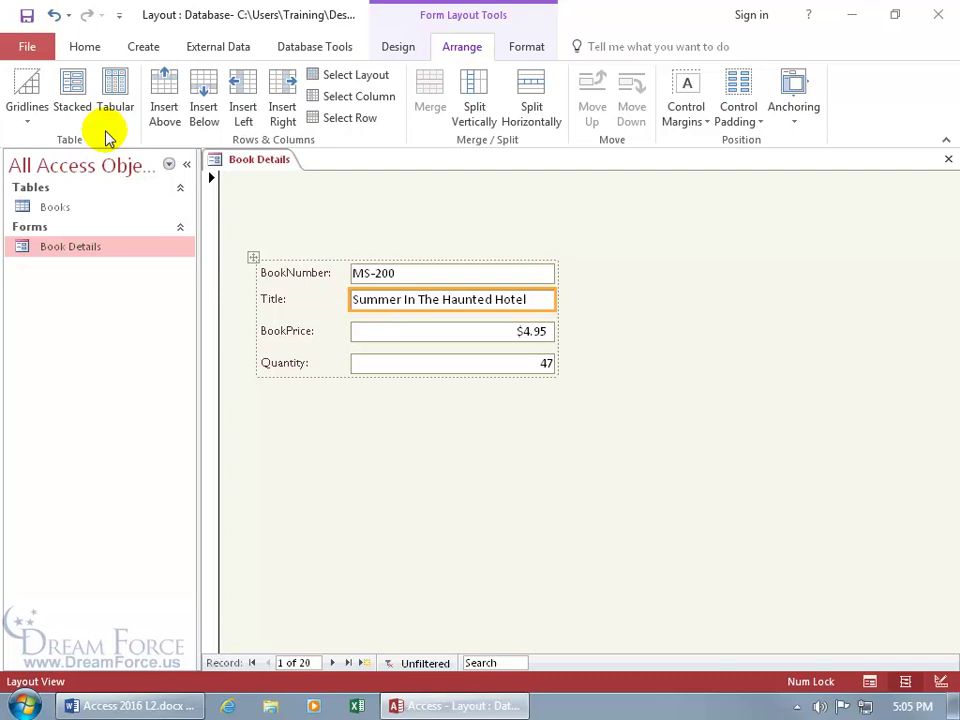
Convert all Book Details controls to a tabular layout, undoing an initial Title-only change
left_click(117, 92)
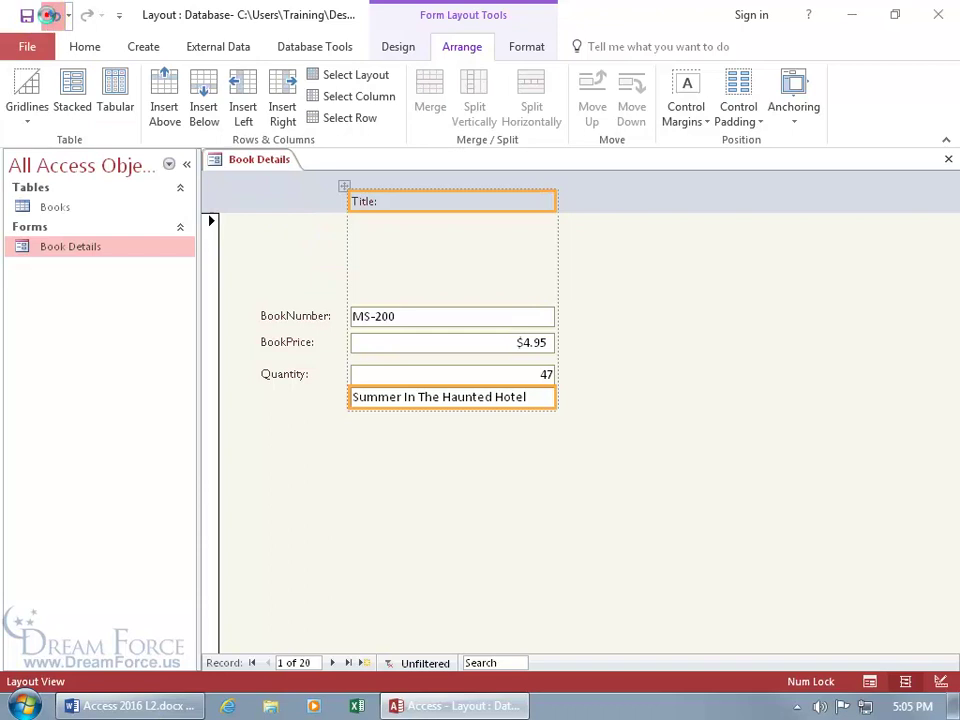
left_click(52, 15)
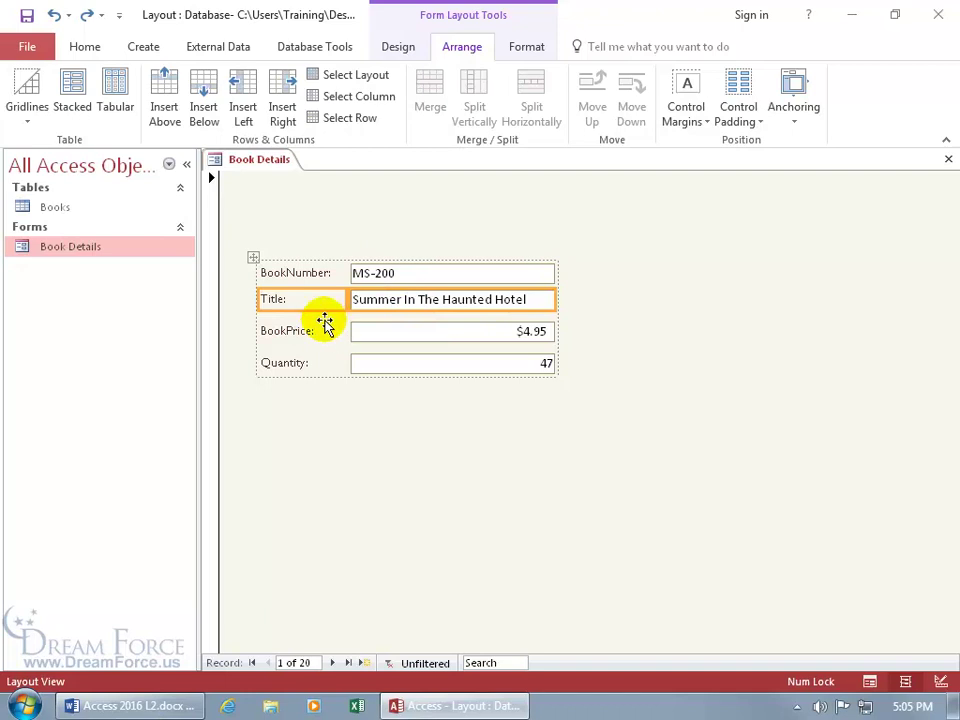
left_click(254, 257)
left_click(255, 258)
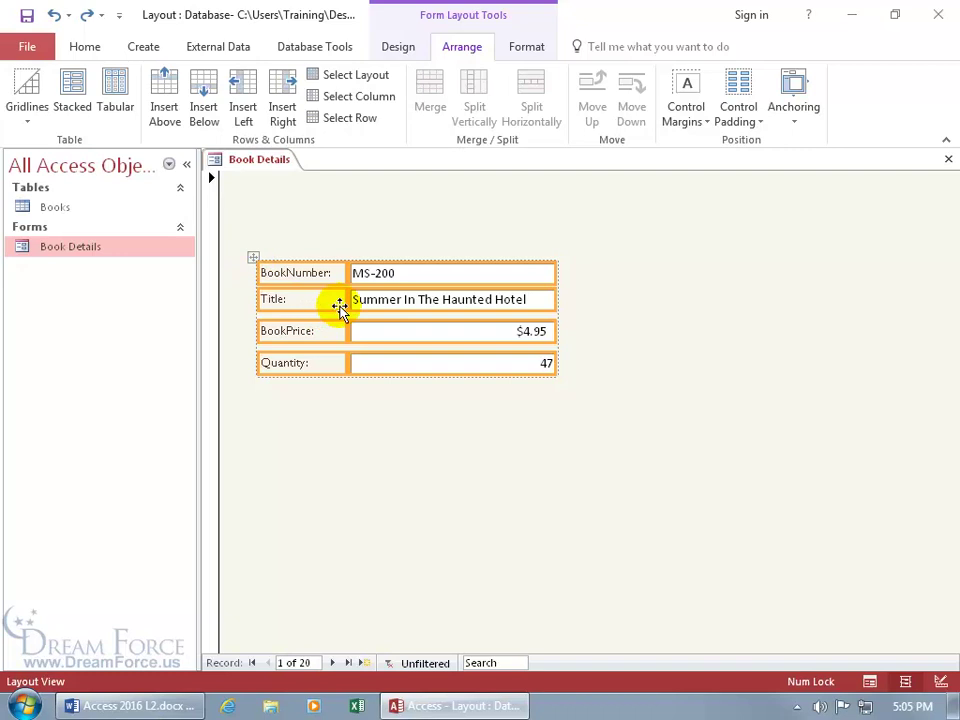
left_click(116, 92)
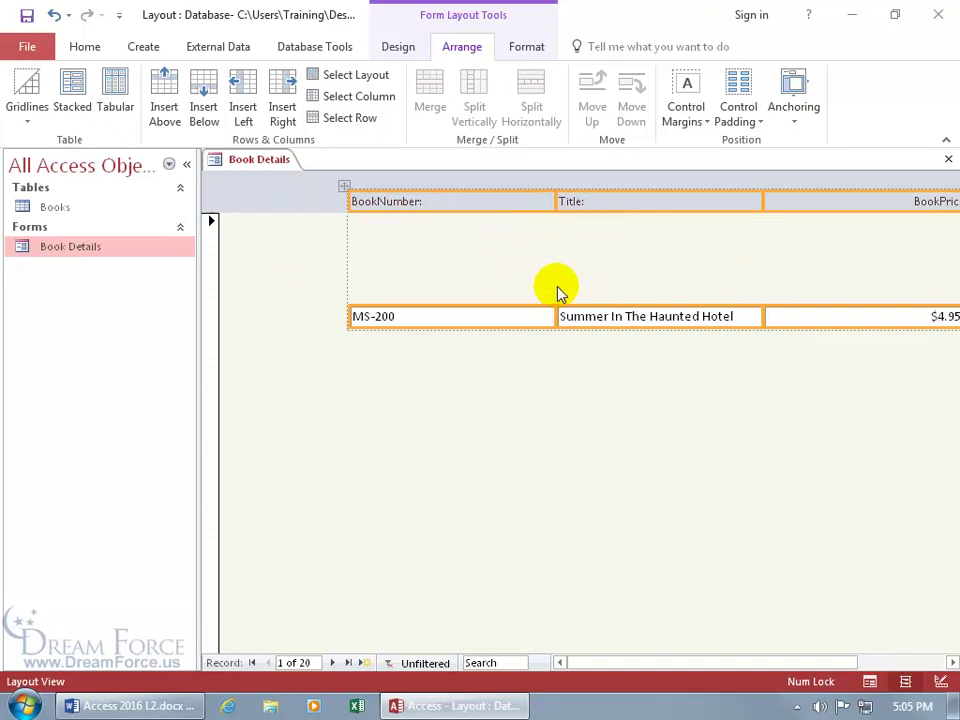
Switch the Book Details form to Form View, then back to Layout View
right_click(281, 300)
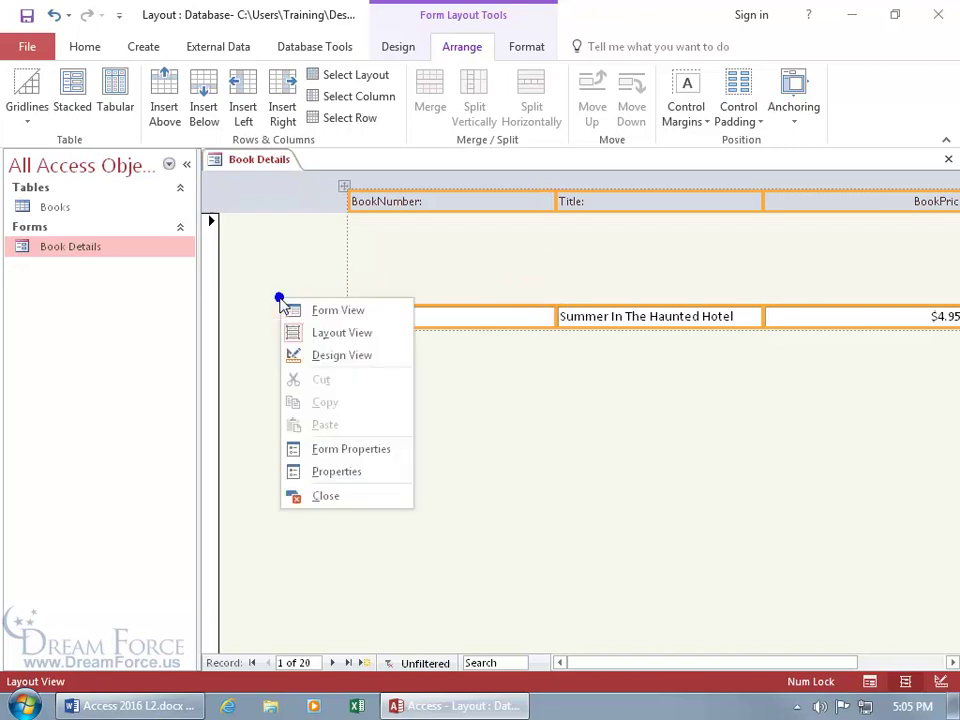
left_click(292, 316)
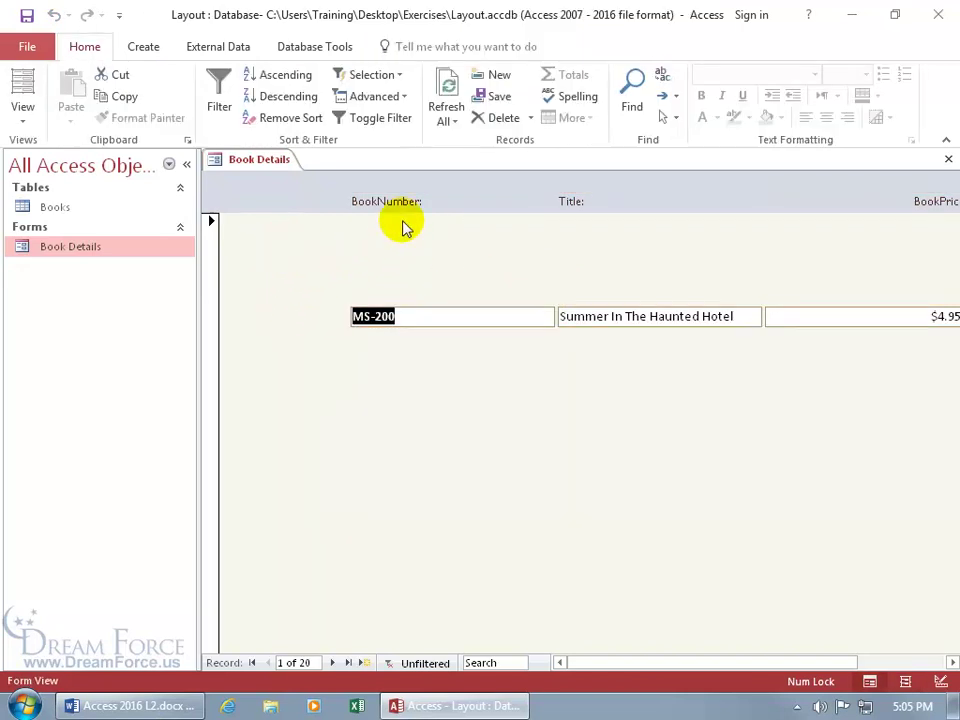
mouse_move(669, 668)
left_mouse_down()
mouse_move(776, 668)
mouse_move(658, 666)
left_mouse_up()
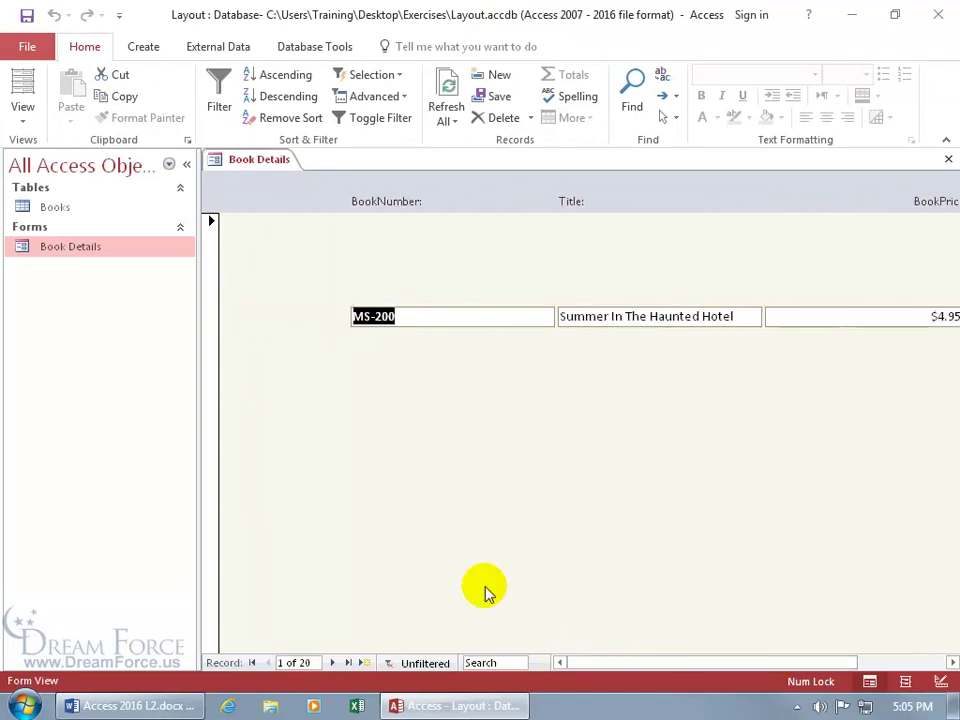
right_click(272, 262)
left_click(289, 291)
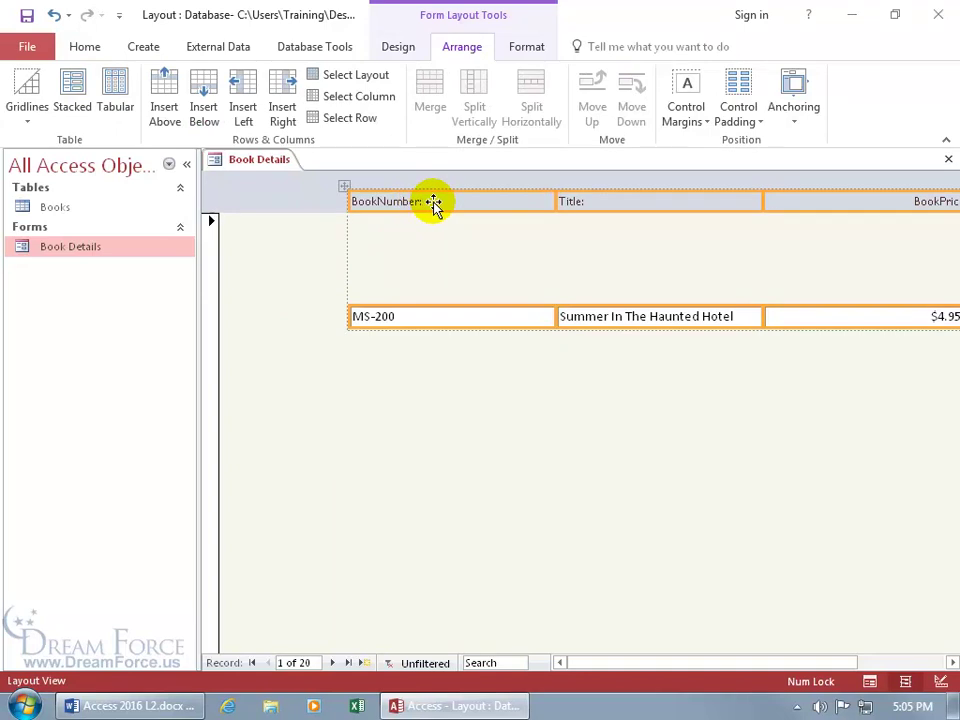
Reposition the BookNumber label and lift the data row directly beneath the column labels
left_click_drag(435, 203, 311, 202)
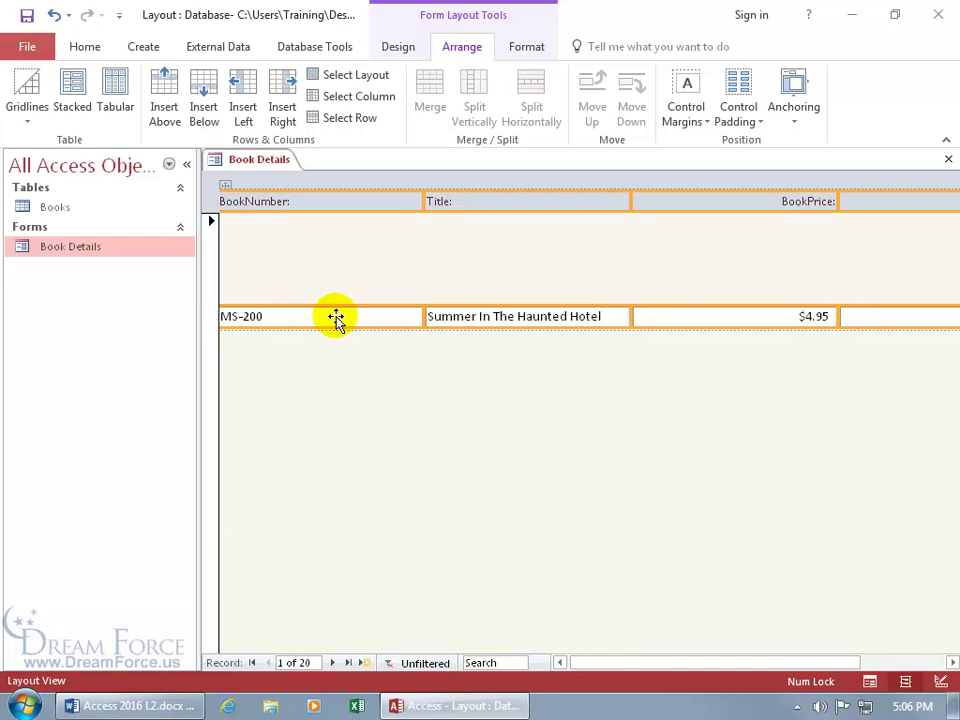
left_click_drag(486, 317, 488, 203)
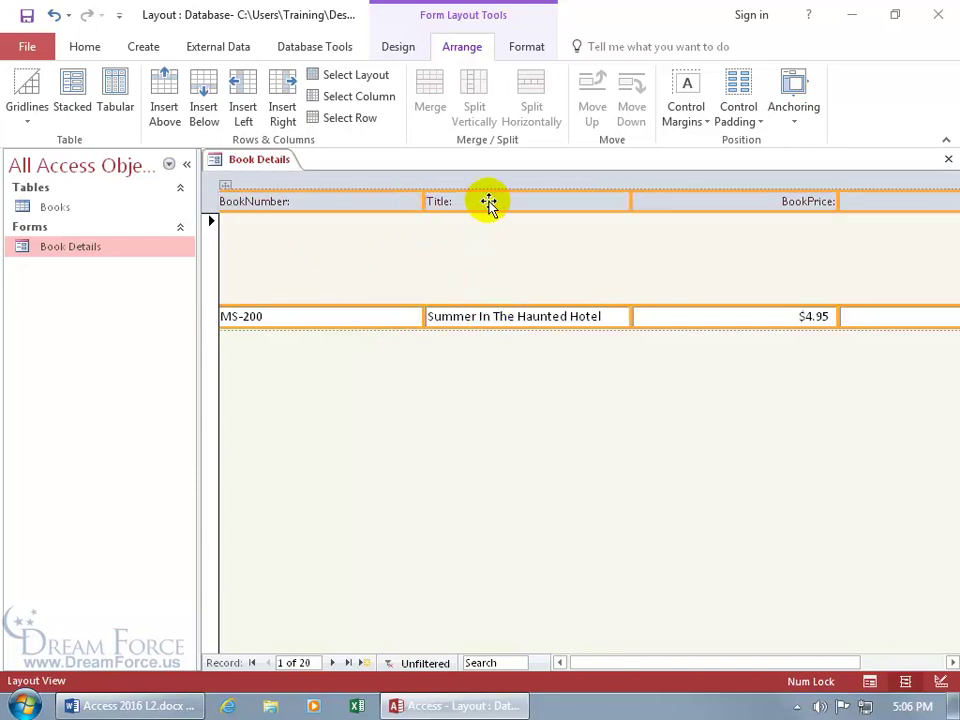
left_click(369, 250)
left_click(368, 316)
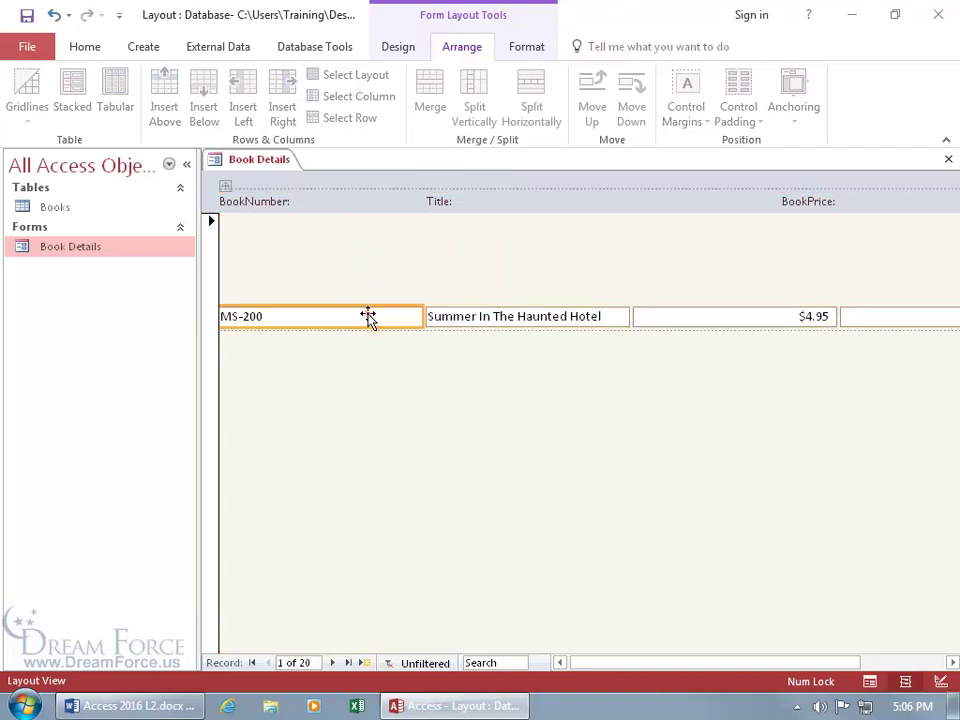
left_click(368, 316)
left_click_drag(368, 316, 369, 240)
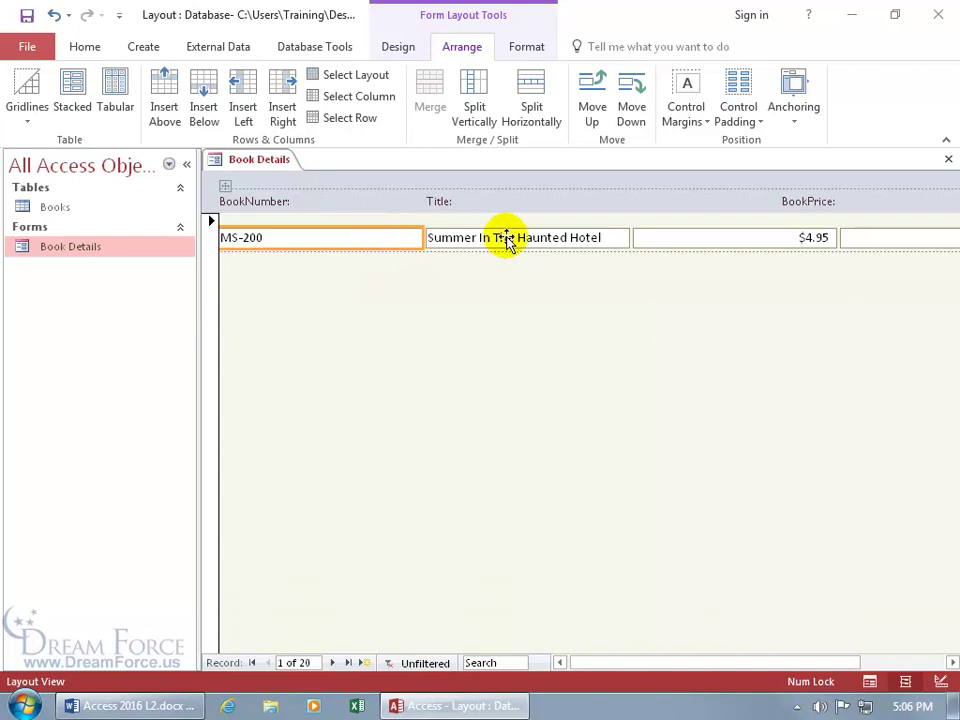
Switch the Book Details form to Form View to check the result
right_click(420, 316)
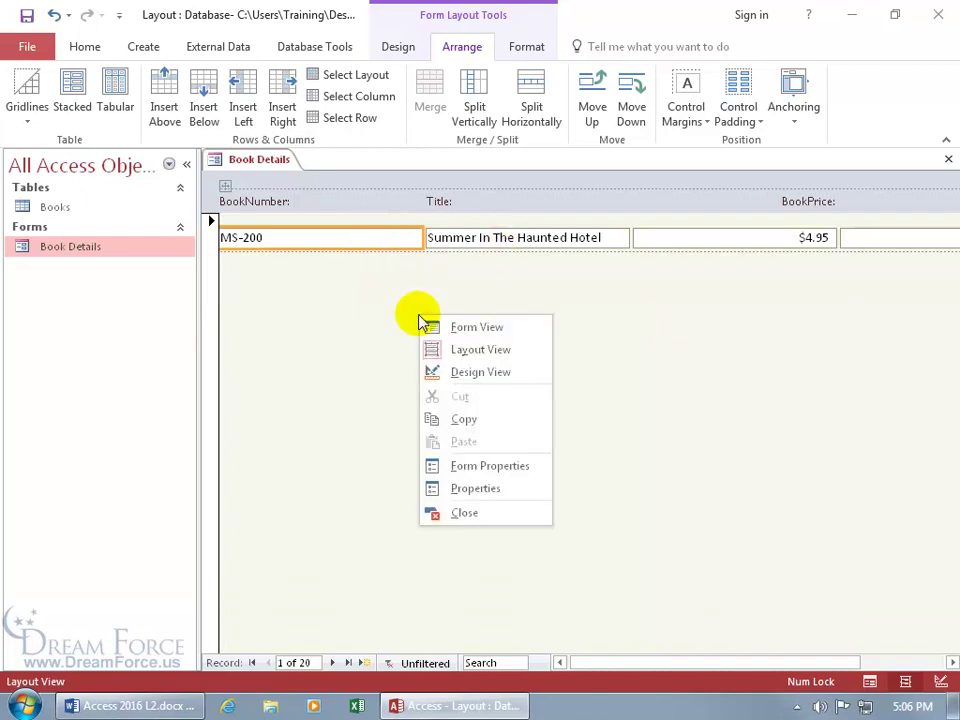
left_click(436, 328)
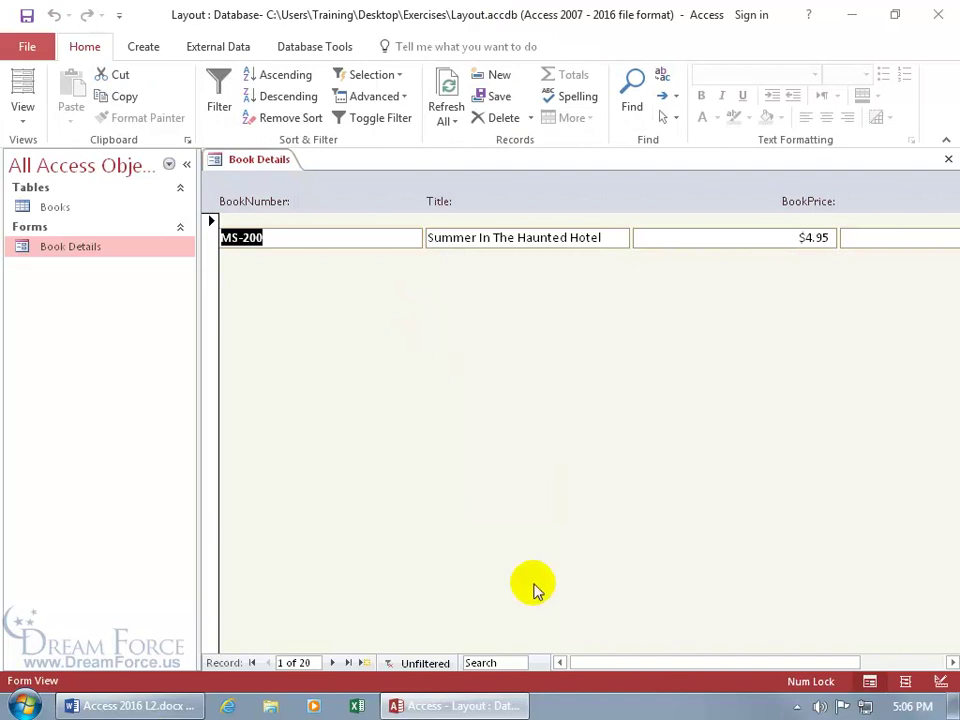
left_click_drag(627, 667, 574, 658)
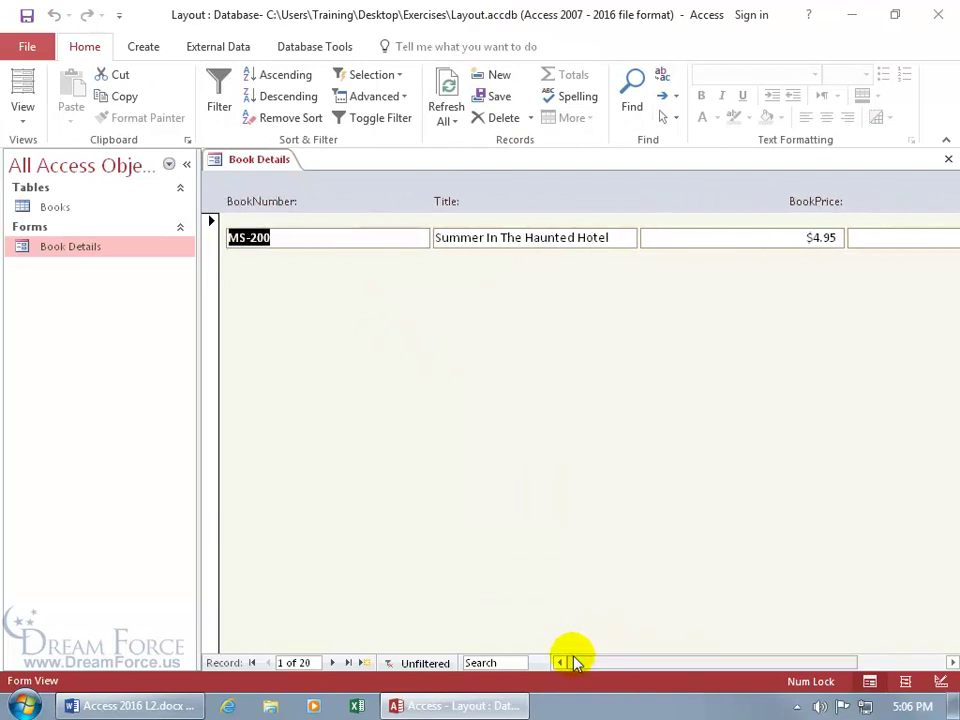
In Layout View, apply Stacked to the whole layout after undoing a BookNumber-only stack
right_click(467, 363)
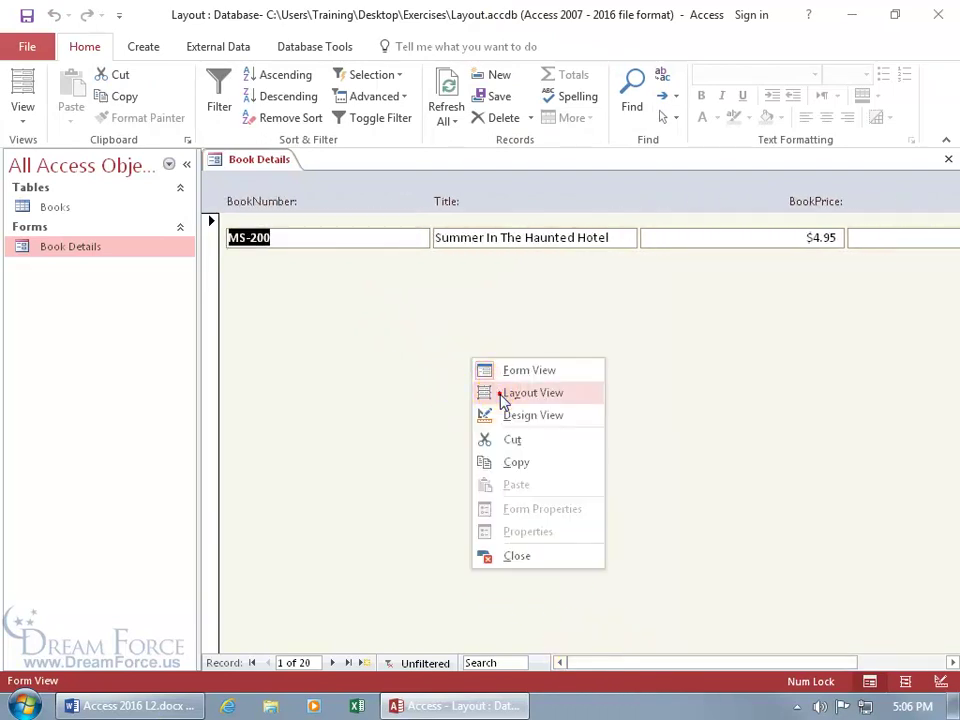
left_click(499, 393)
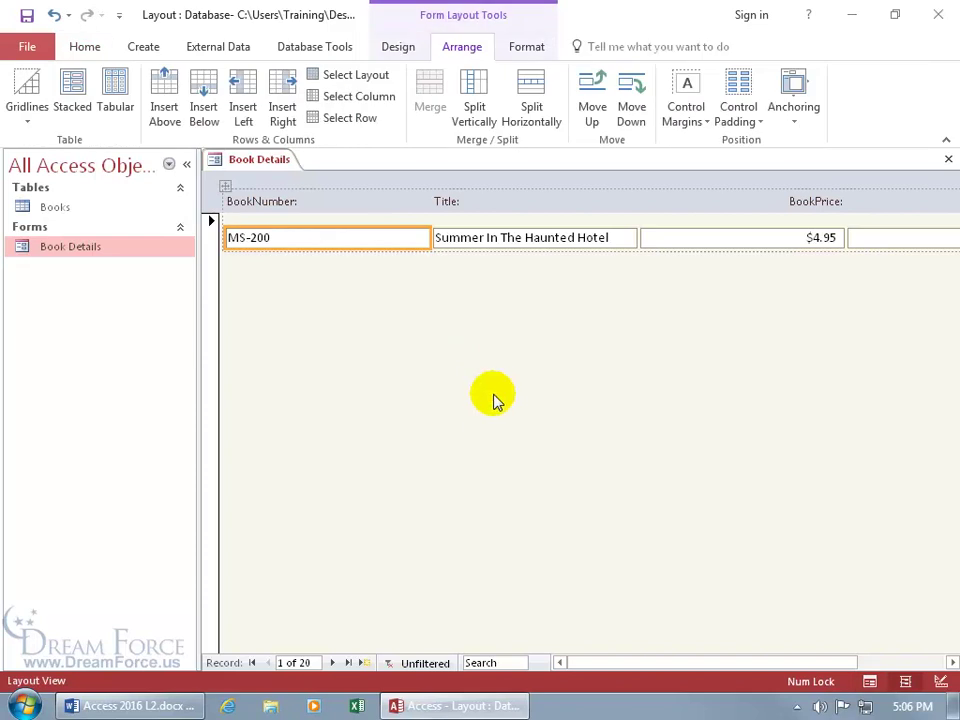
left_click(78, 97)
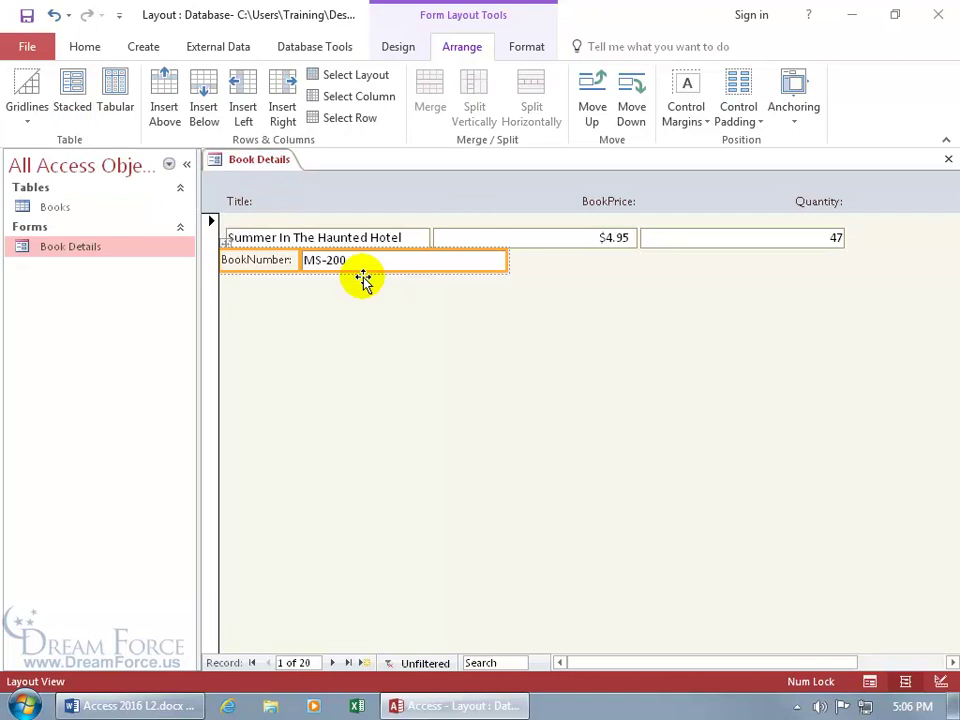
left_click(54, 15)
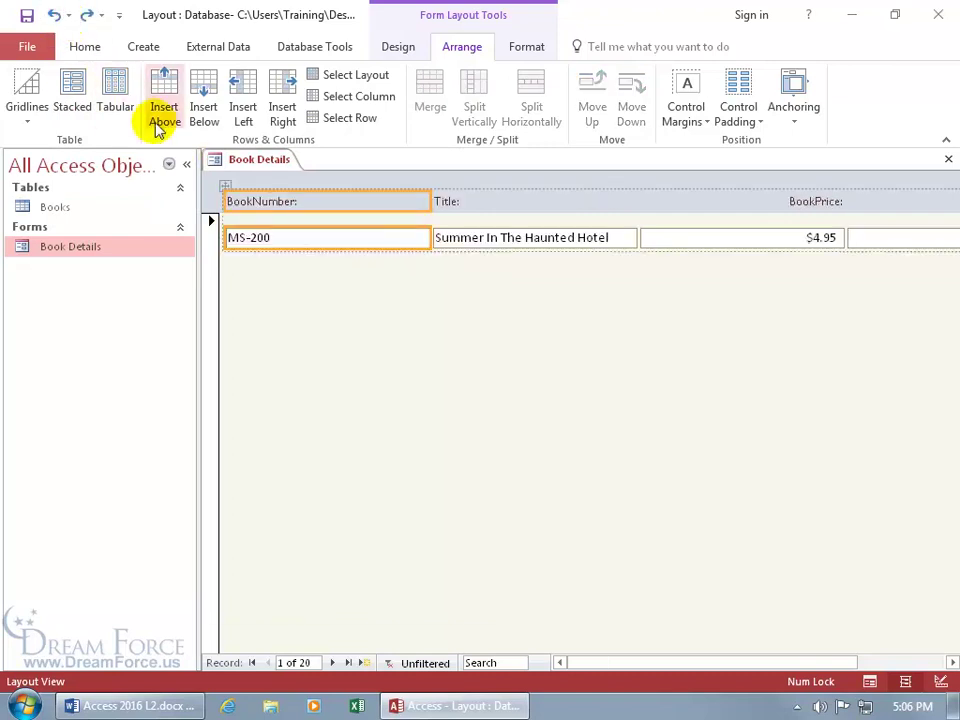
left_click(225, 186)
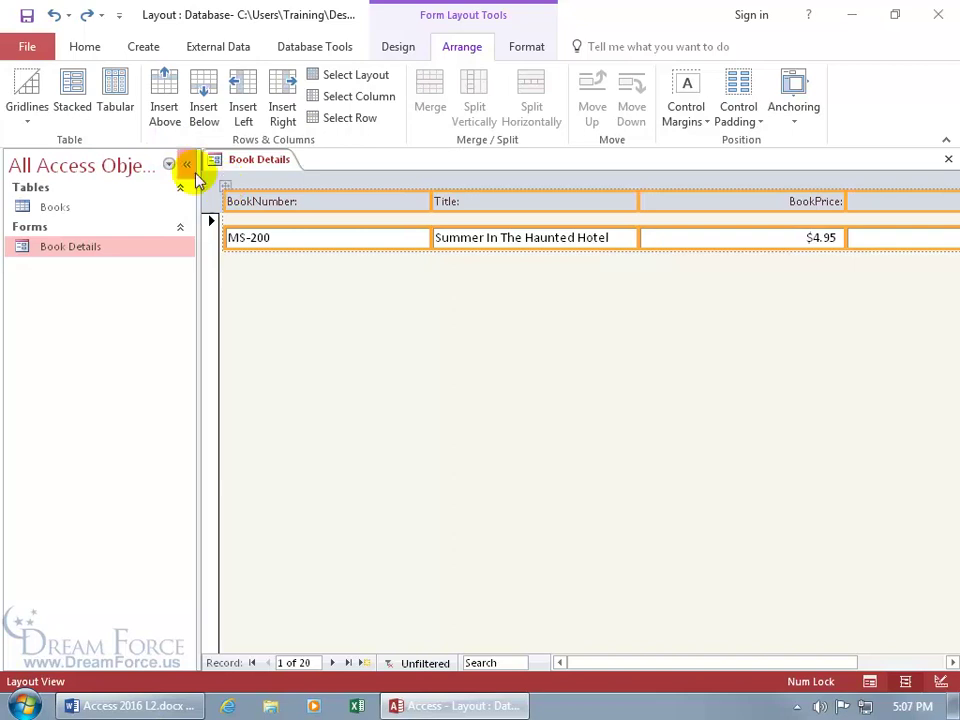
left_click(75, 95)
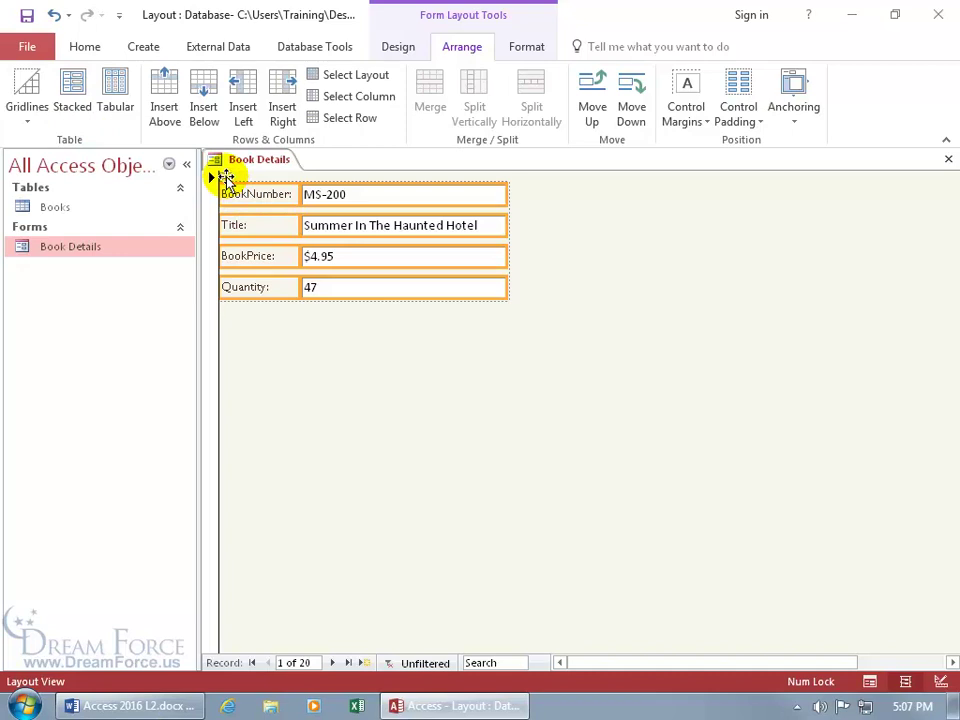
Move the stacked layout toward the form's centre and set control margins to Wide
left_click_drag(226, 178, 321, 229)
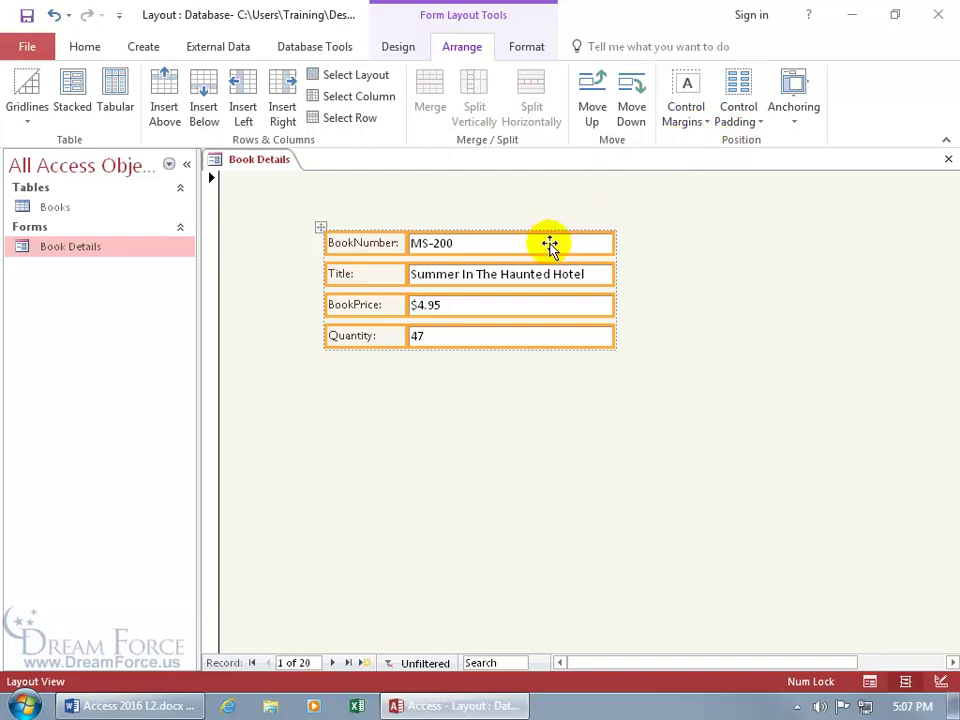
left_click(697, 120)
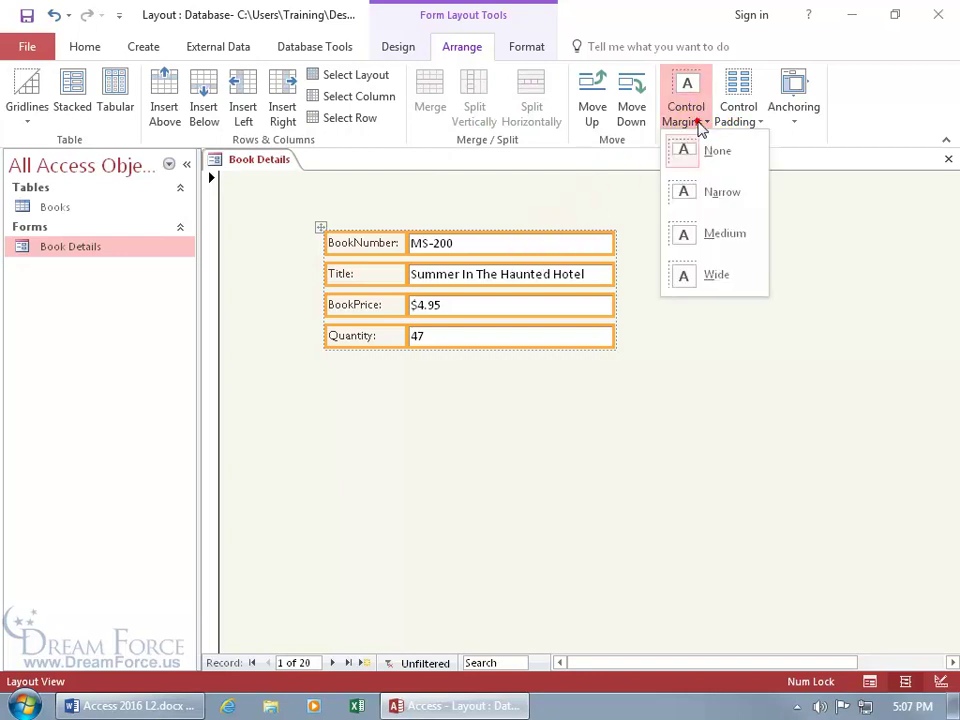
left_click(700, 193)
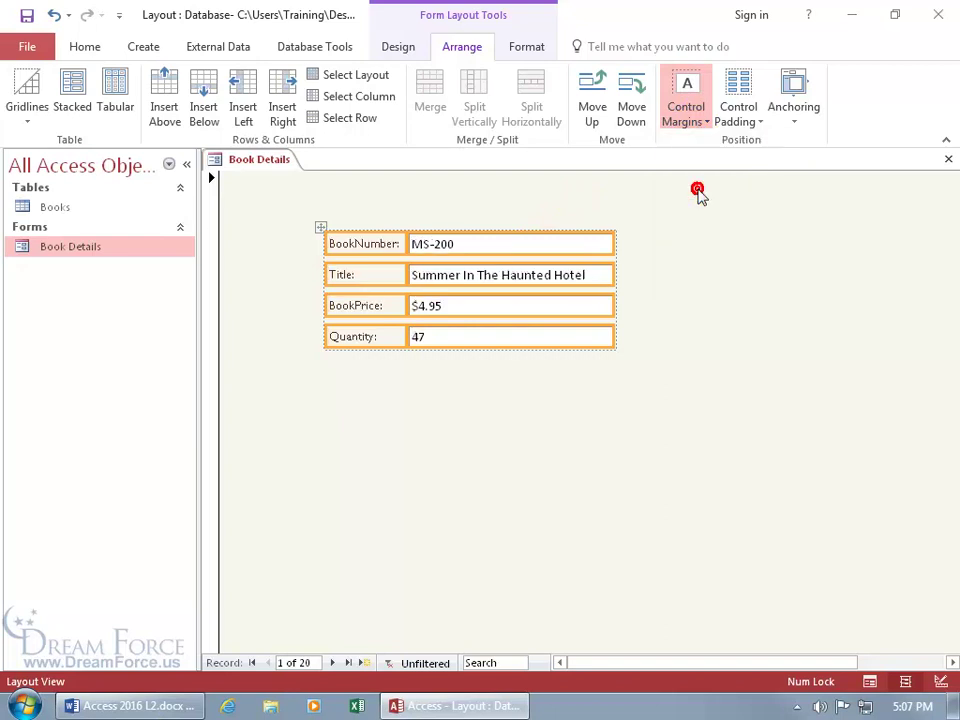
left_click(696, 118)
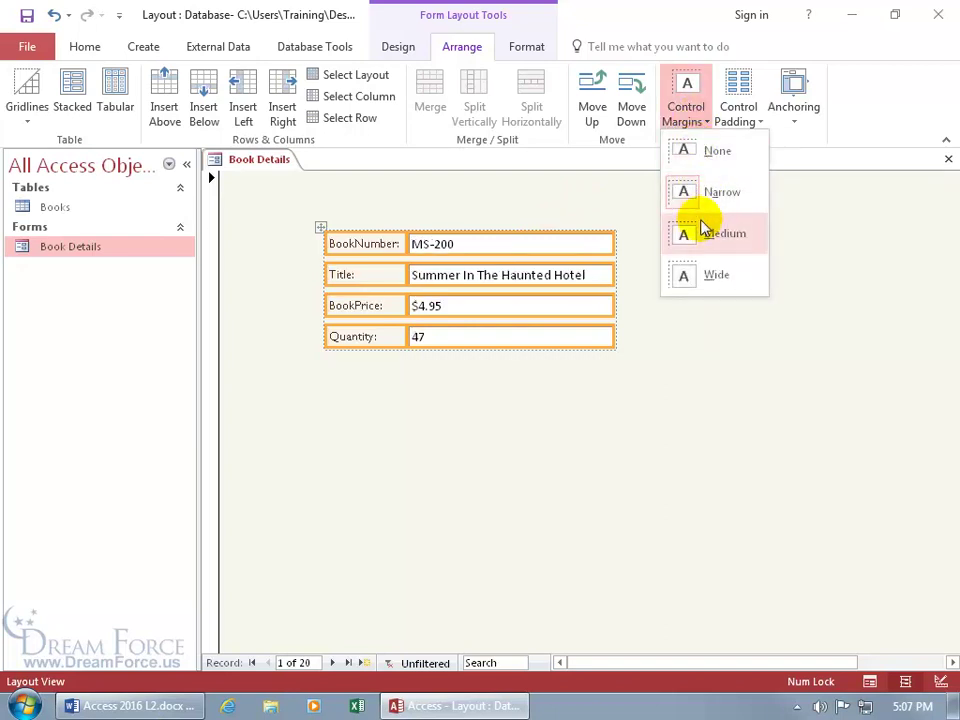
left_click(695, 278)
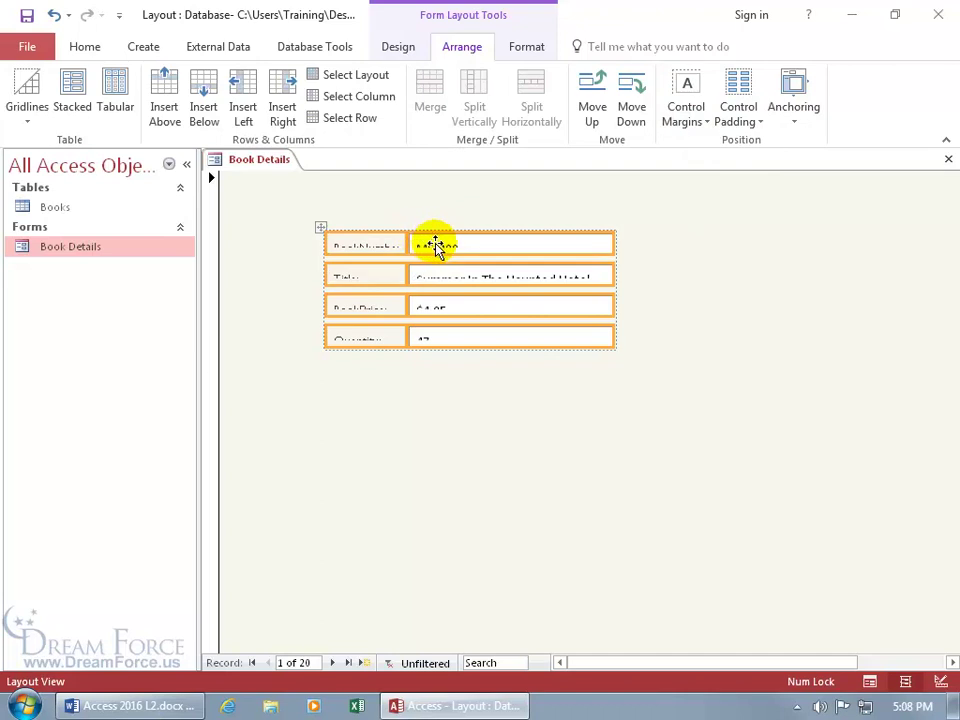
Increase the heights of the Quantity, BookPrice, Title and BookNumber rows
left_click_drag(437, 252, 489, 332)
left_click(458, 408)
left_click(480, 311)
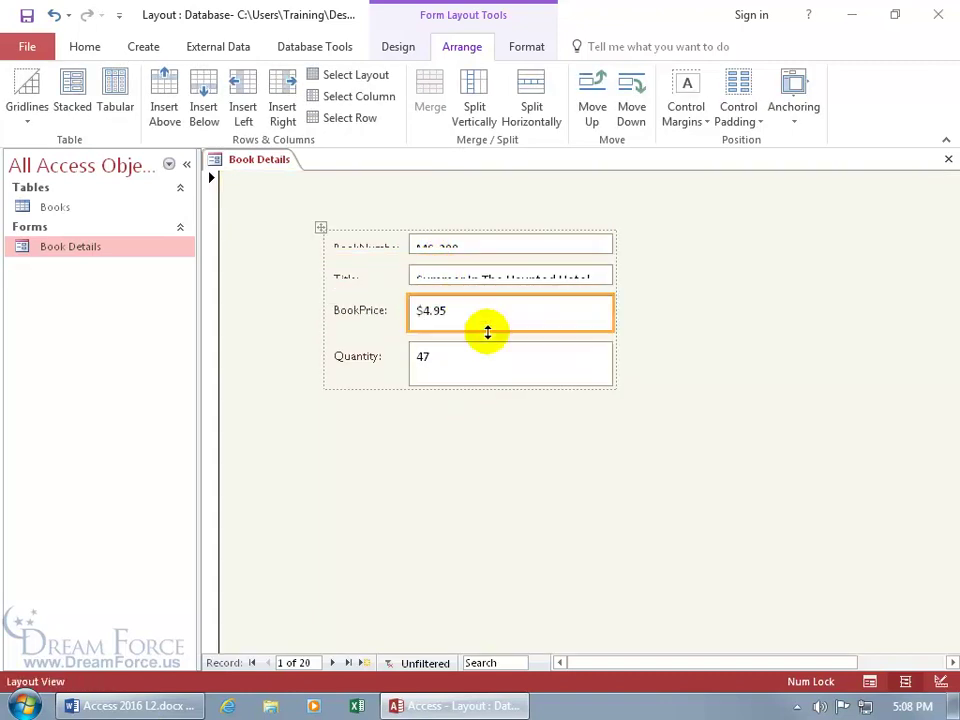
left_click(733, 300)
left_click(574, 273)
left_click_drag(554, 284, 554, 298)
left_click(512, 250)
left_click_drag(503, 256, 504, 267)
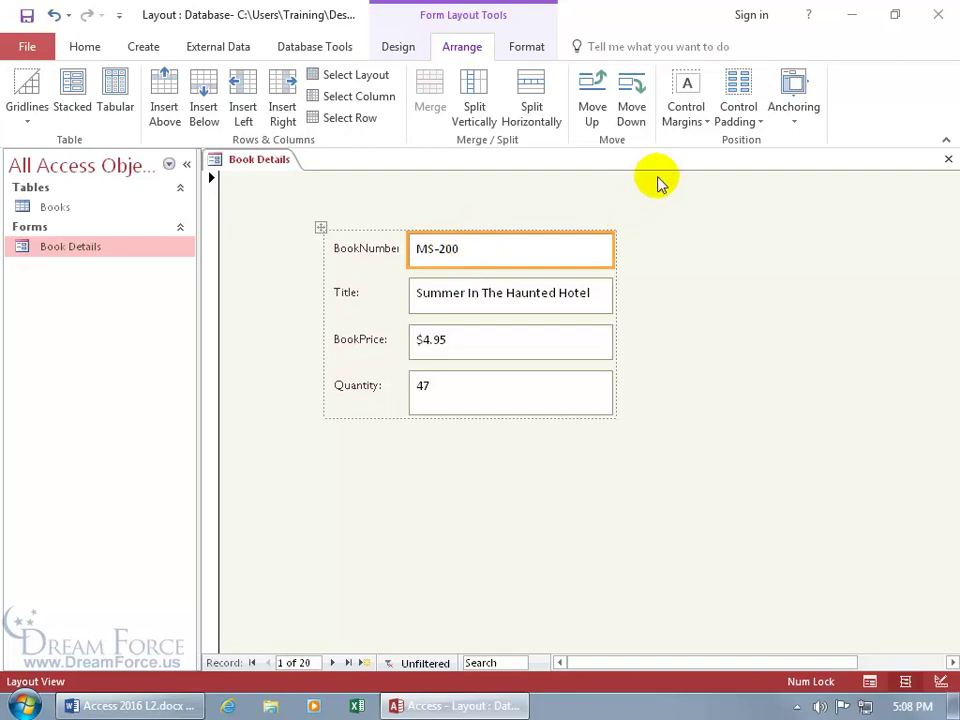
Set the control margins of the whole stacked layout to None
left_click(321, 225)
left_click(684, 100)
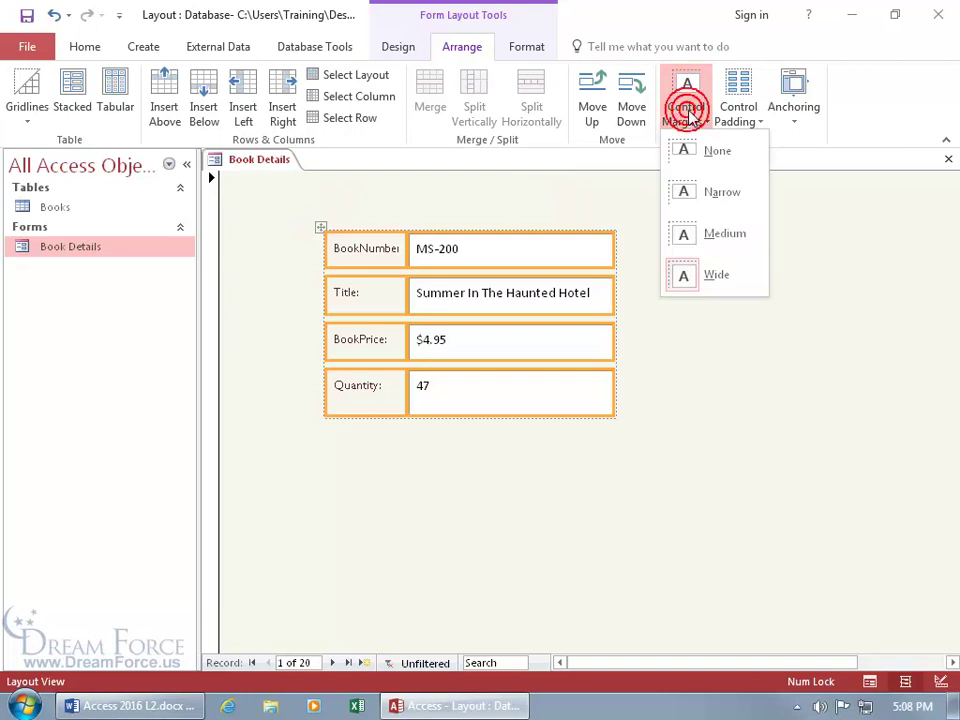
left_click(690, 150)
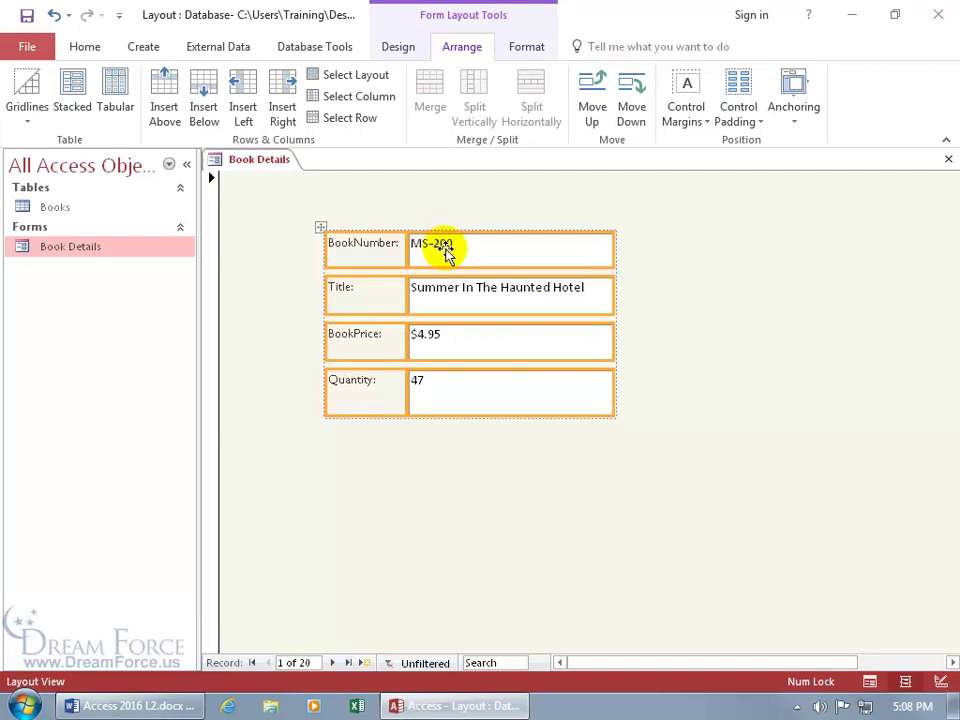
Confirm in the Property Sheet that the controls' margins are 0", then close it
right_click(445, 254)
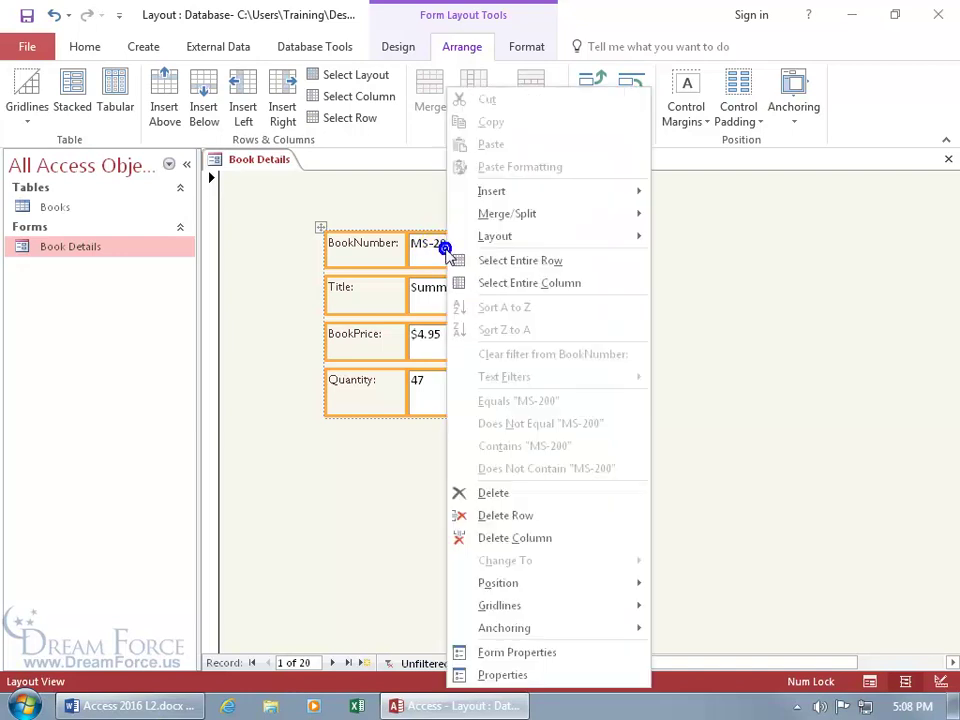
left_click(540, 679)
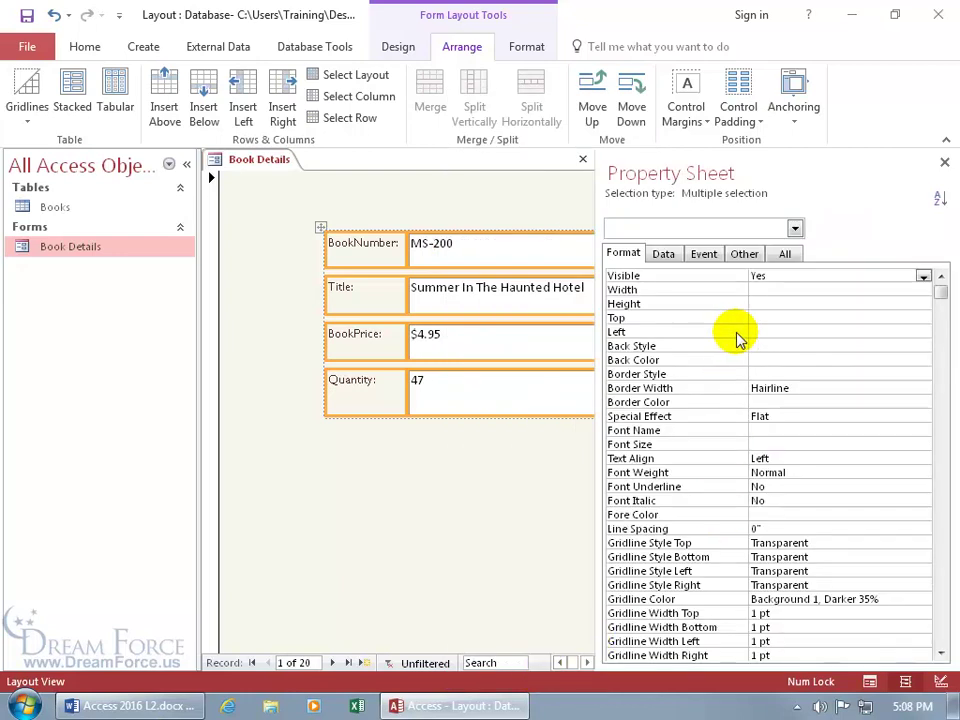
left_click_drag(942, 291, 949, 655)
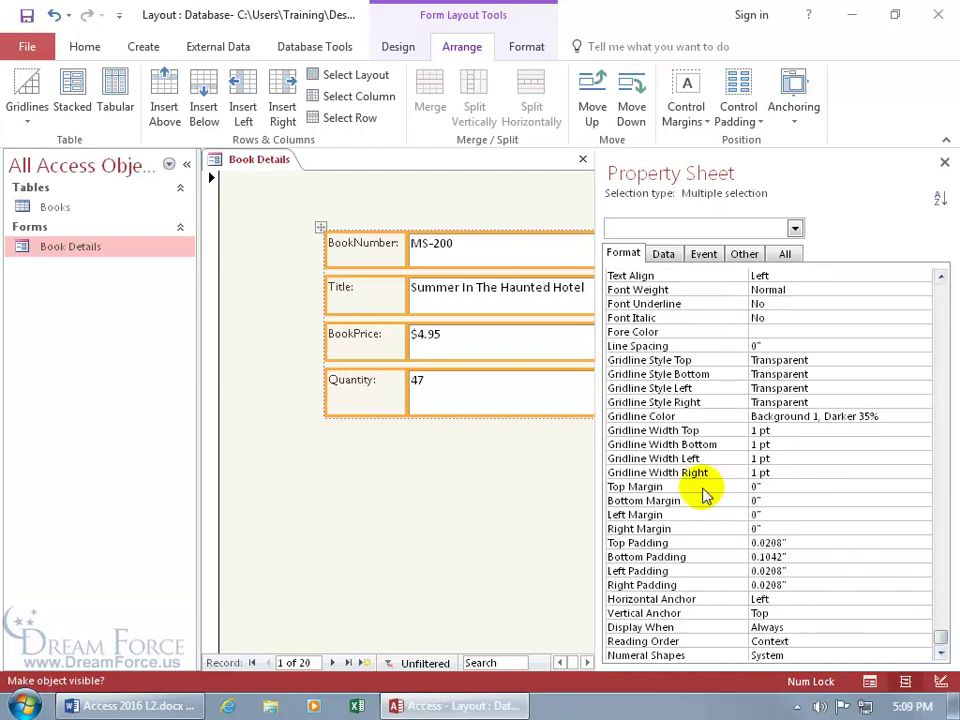
left_click(766, 487)
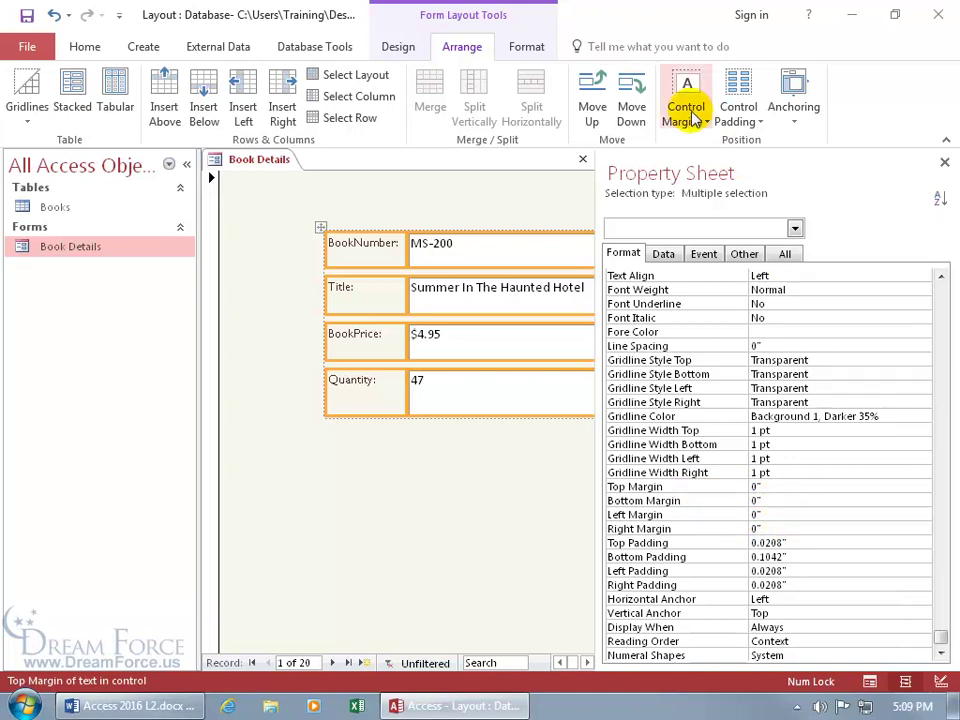
left_click(944, 161)
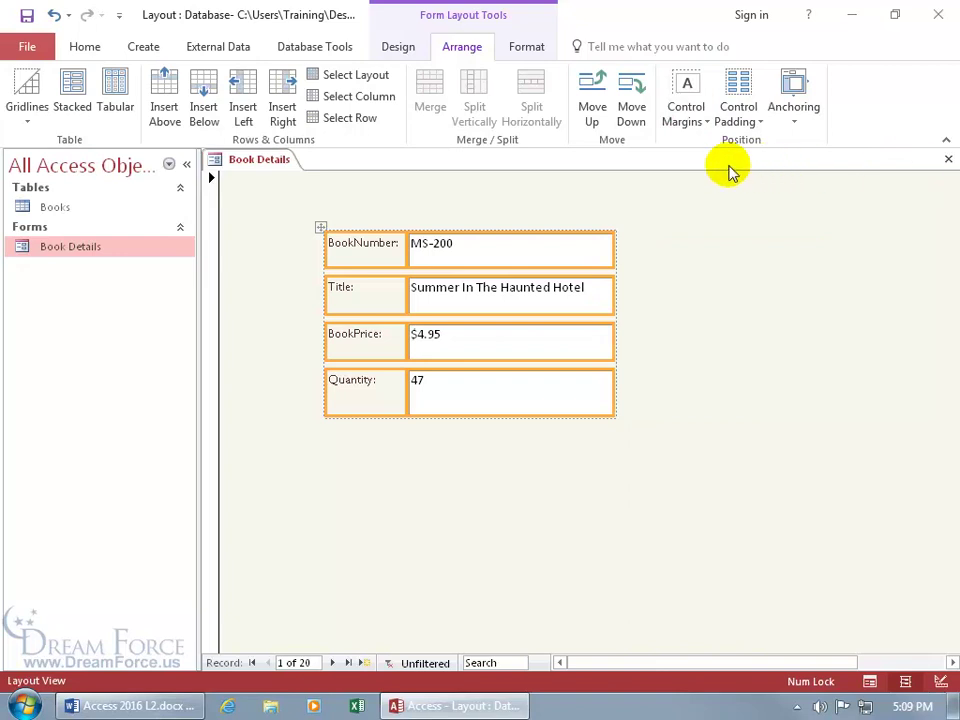
Apply Wide control padding to the Book Details controls and reselect the whole layout
left_click(742, 122)
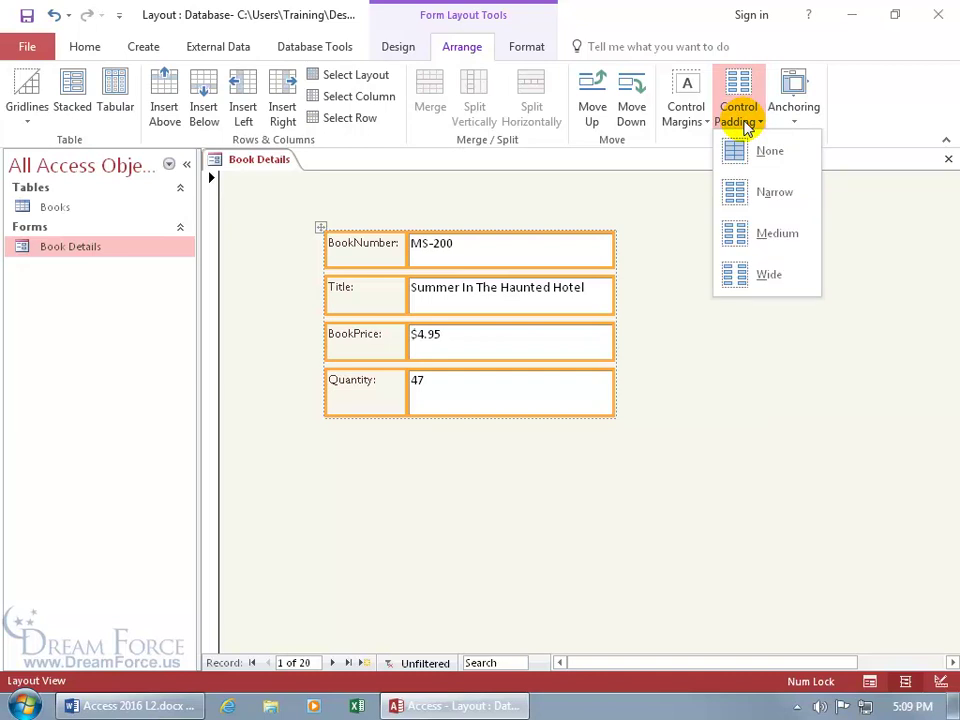
left_click(750, 233)
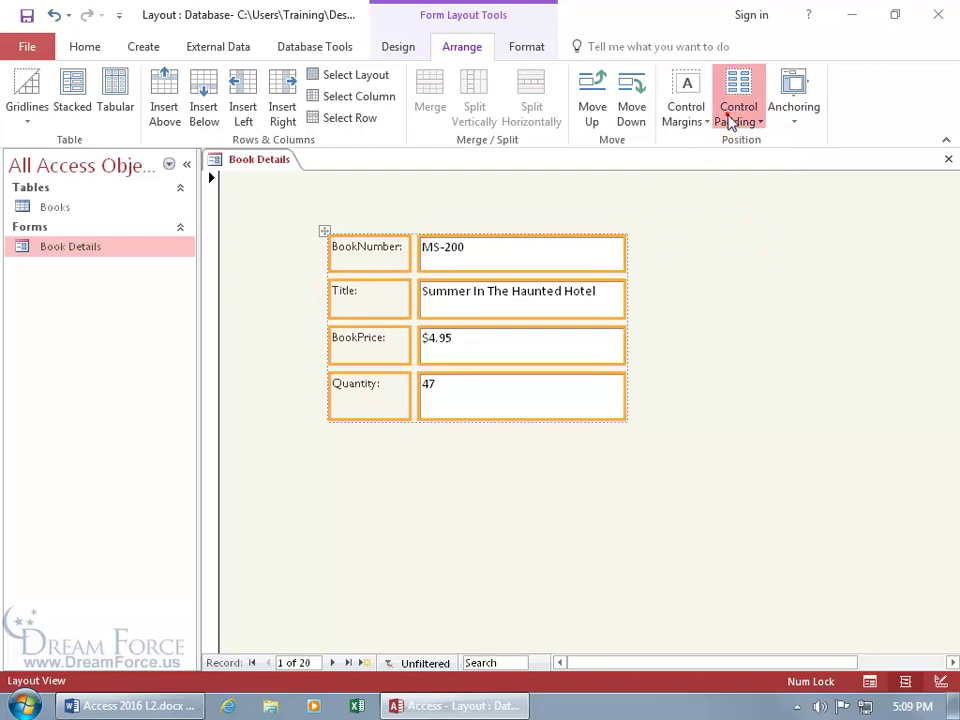
left_click(735, 112)
left_click(756, 272)
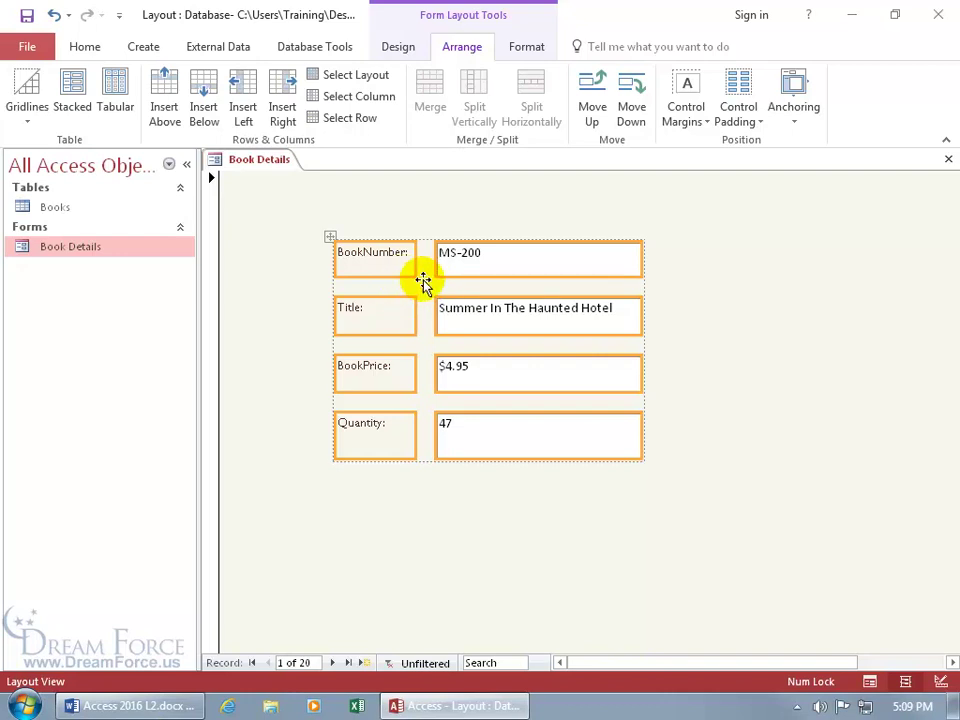
left_click(452, 255)
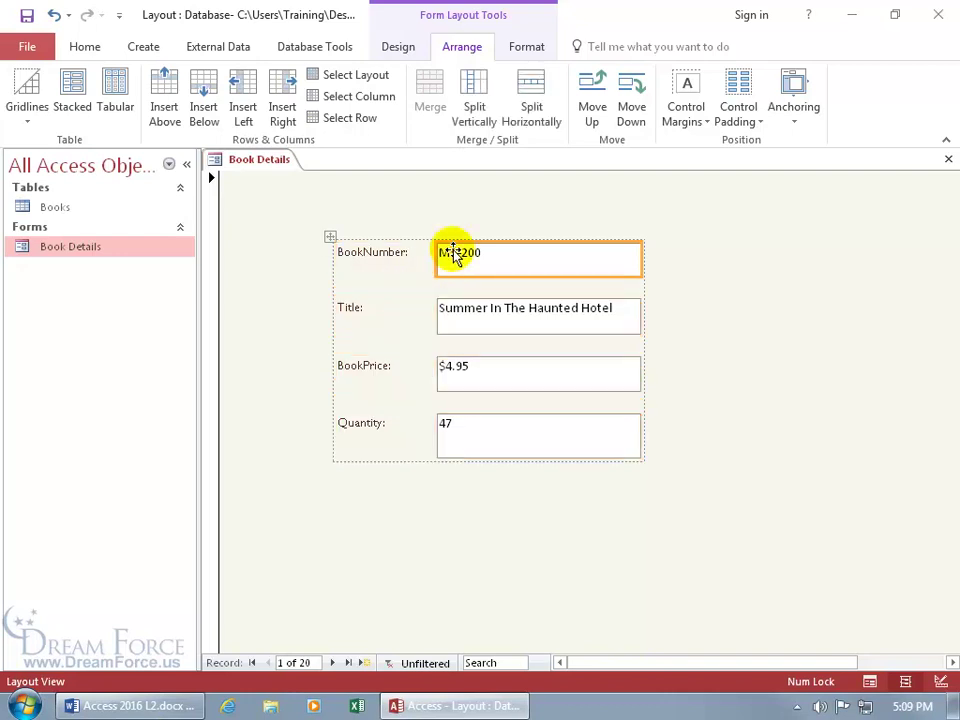
left_click(330, 238)
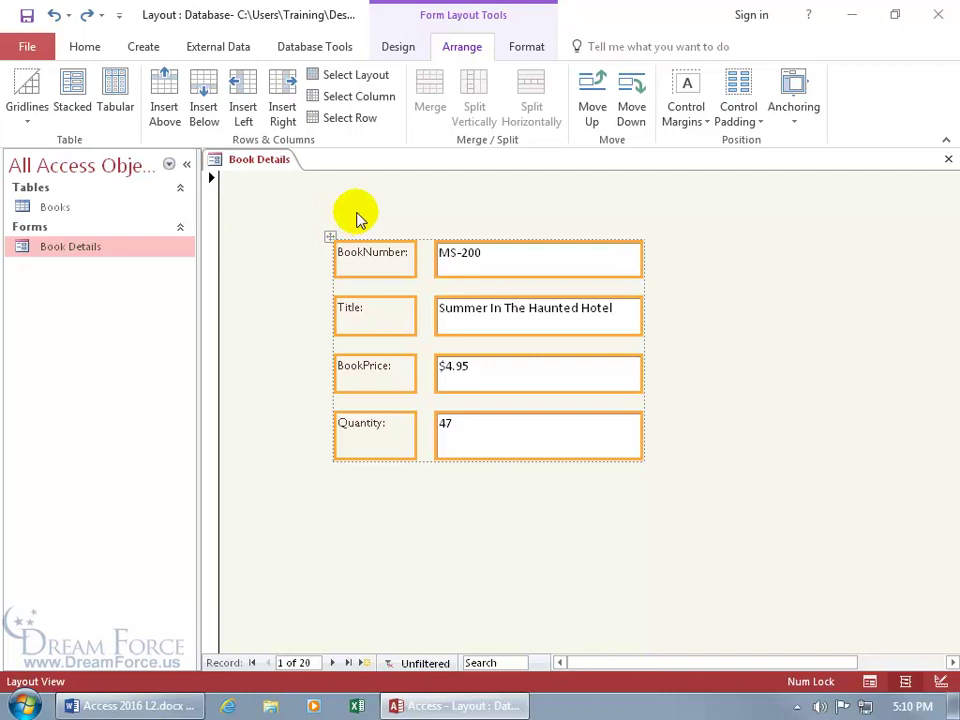
Switch the Book Details form to Design View and select the BookNumber text box
right_click(378, 194)
left_click(410, 250)
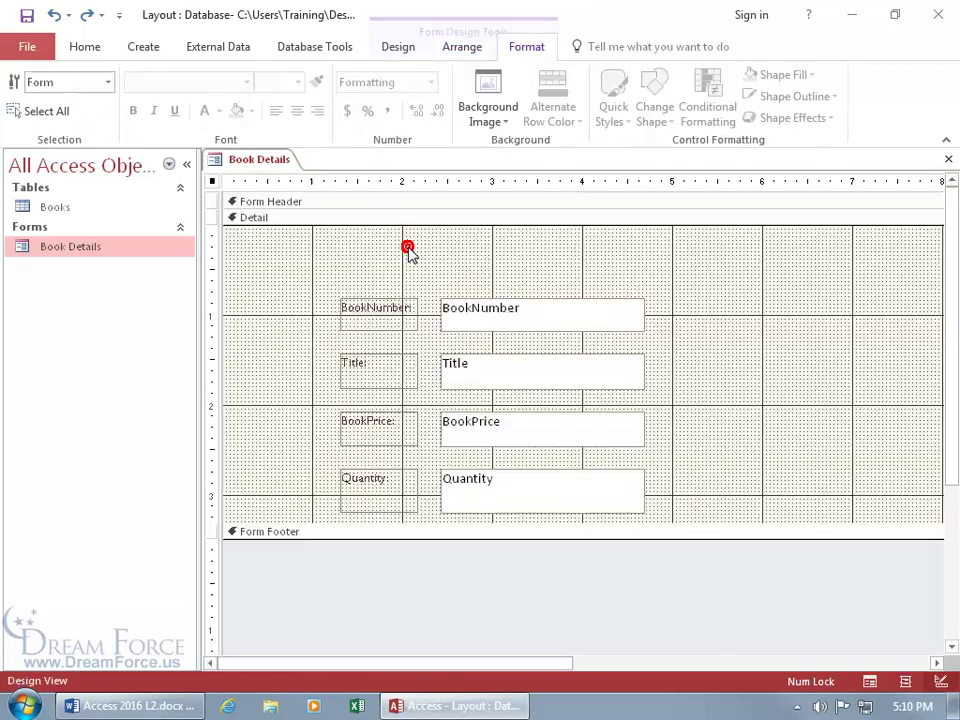
left_click(468, 50)
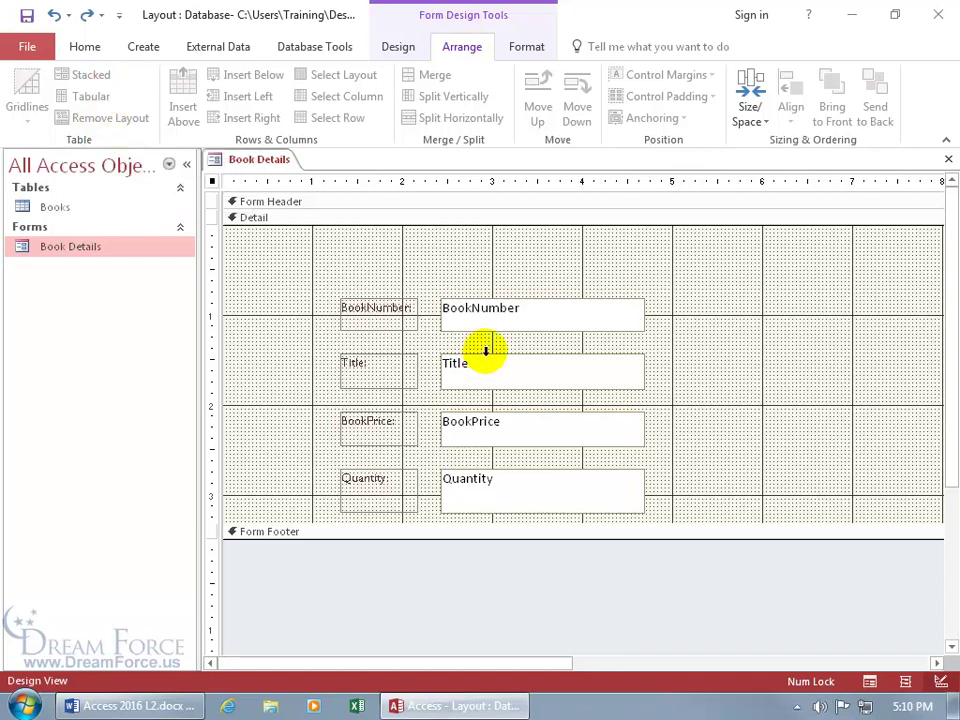
left_click(493, 311)
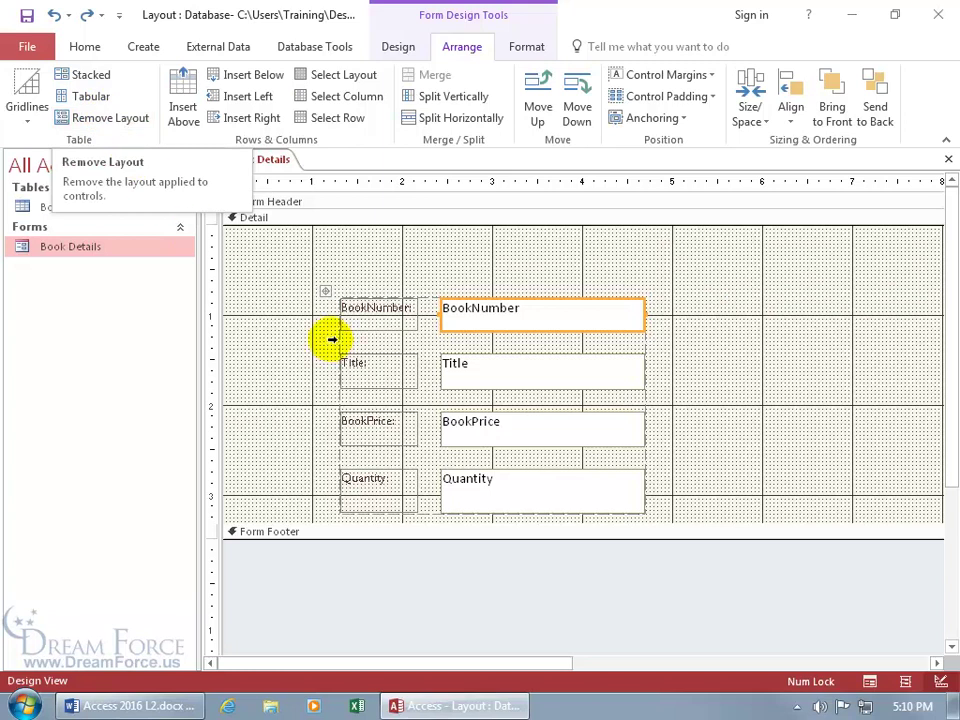
Remove the stacked layout from the controls and slightly widen the BookNumber label
left_click(323, 292)
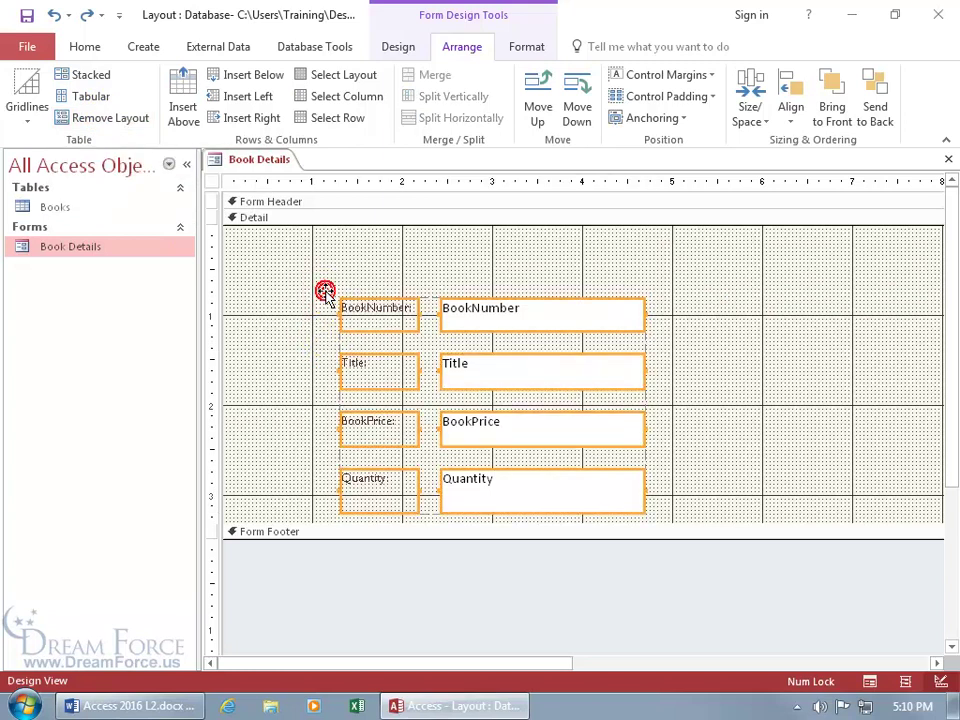
left_click(128, 120)
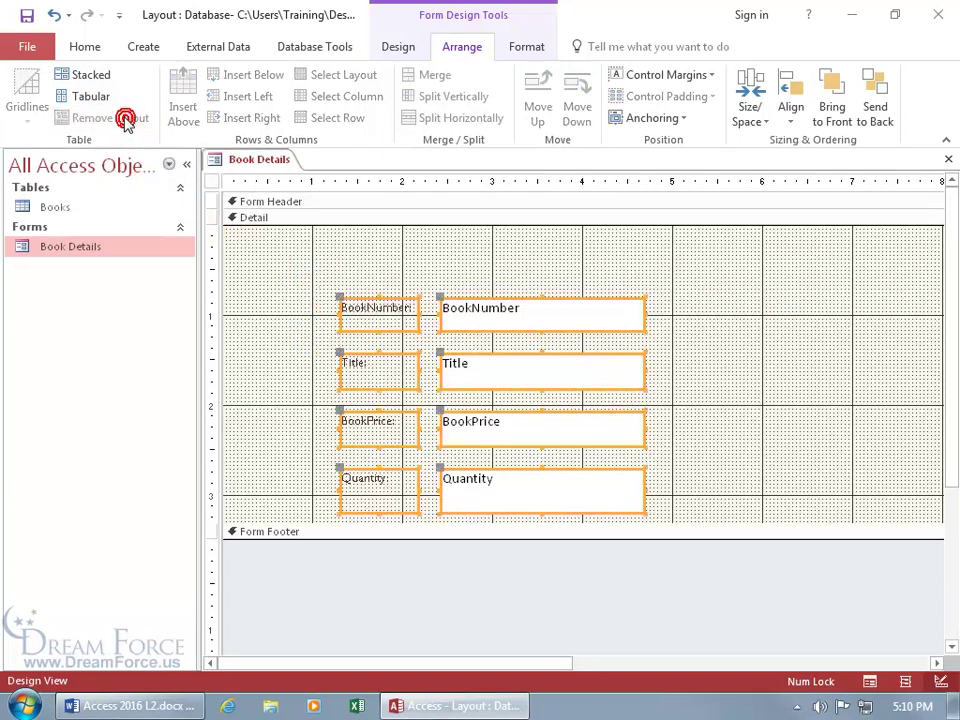
left_click(238, 215)
left_click(358, 305)
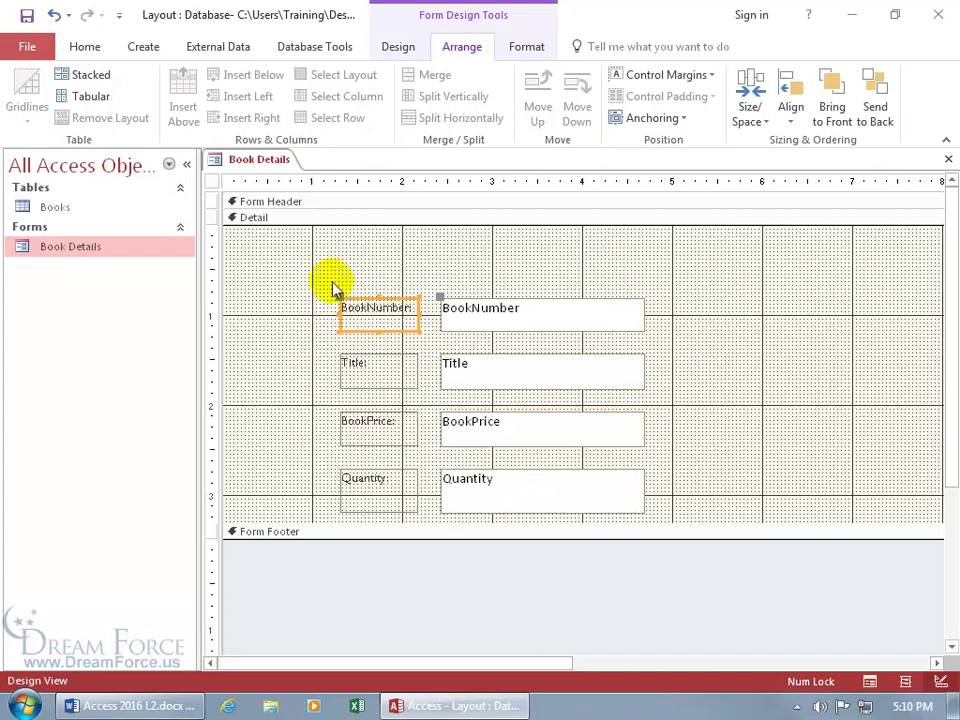
left_click(378, 328)
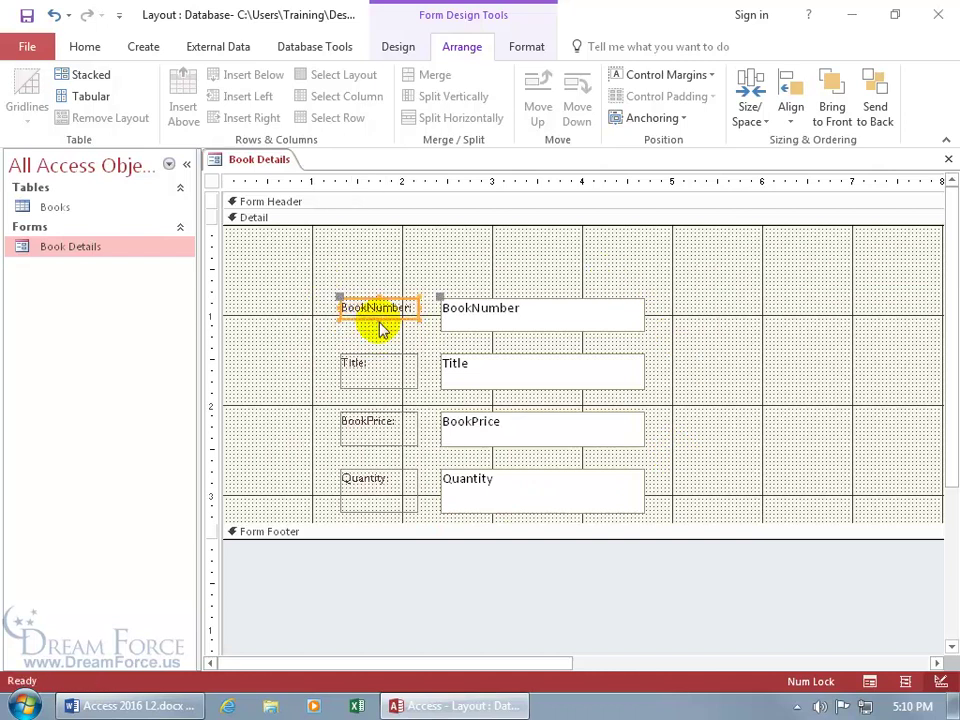
left_click_drag(426, 311, 430, 312)
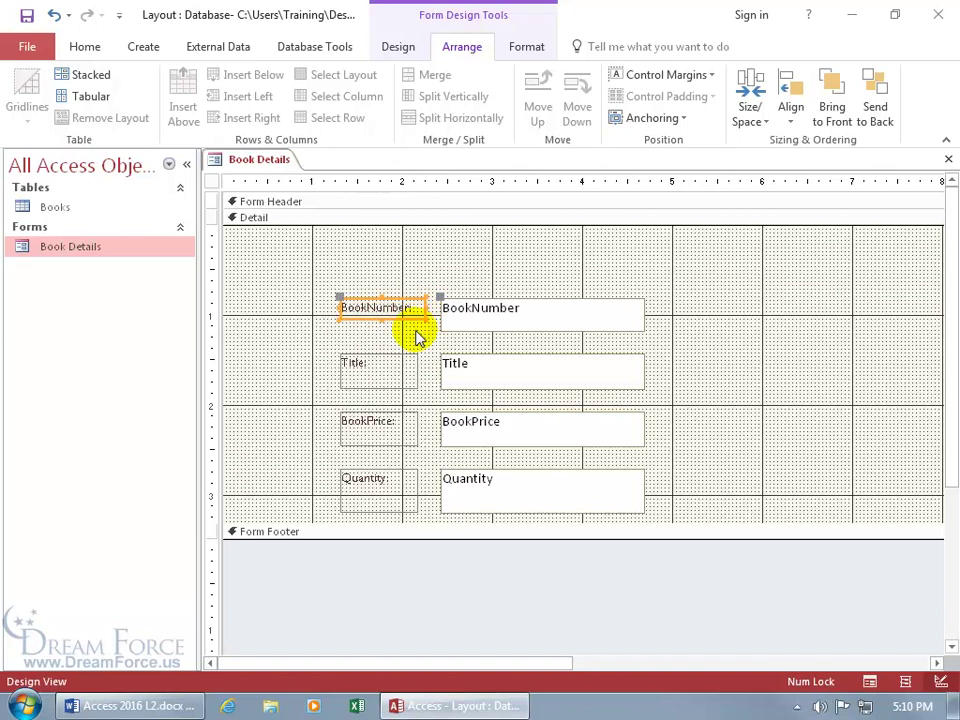
Shrink the BookNumber text box and reposition it and its label separately above the others
left_click(499, 326)
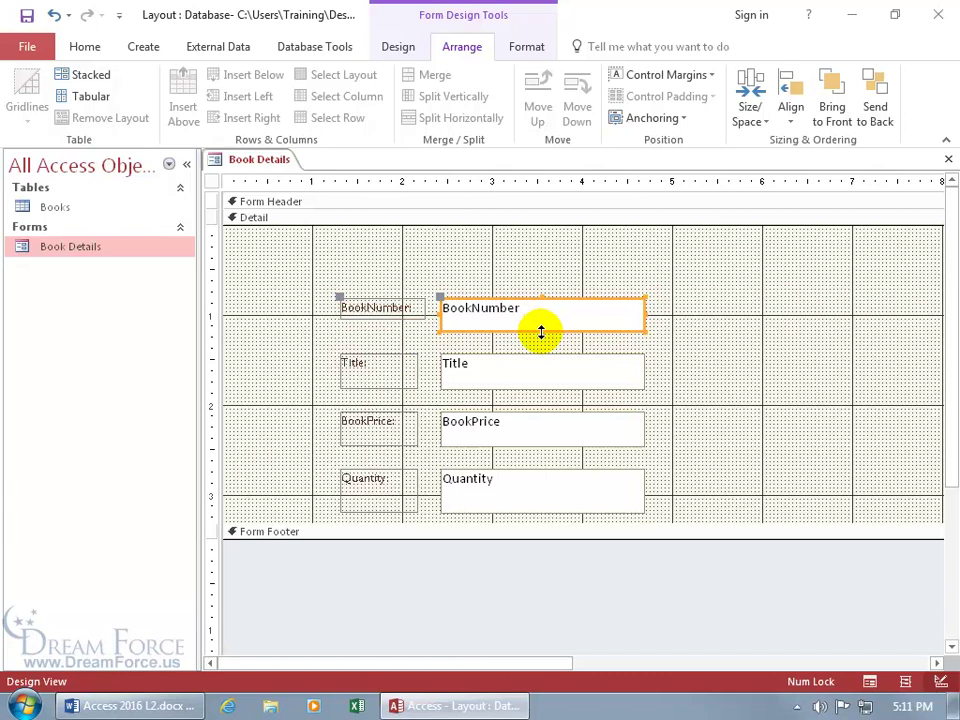
left_click_drag(541, 332, 542, 324)
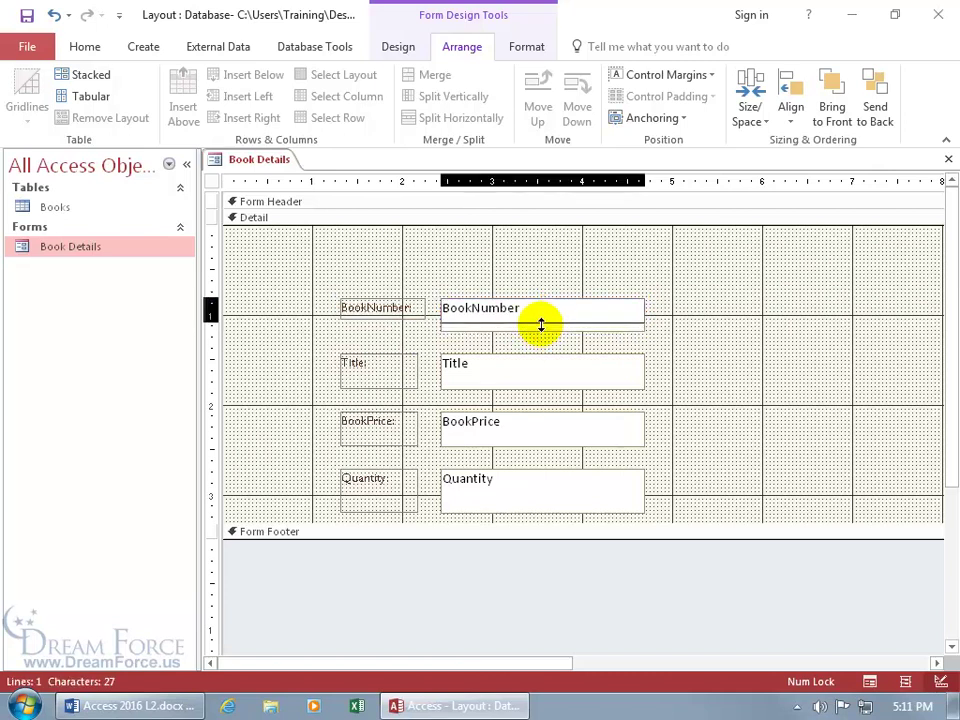
left_click_drag(643, 315, 604, 277)
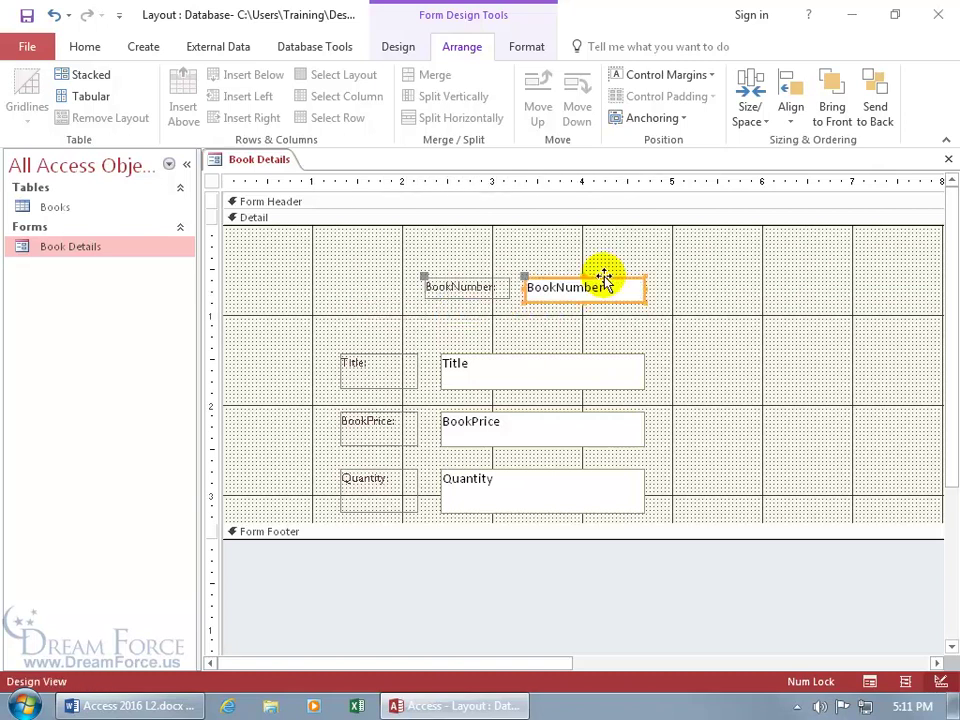
left_click_drag(480, 278, 388, 285)
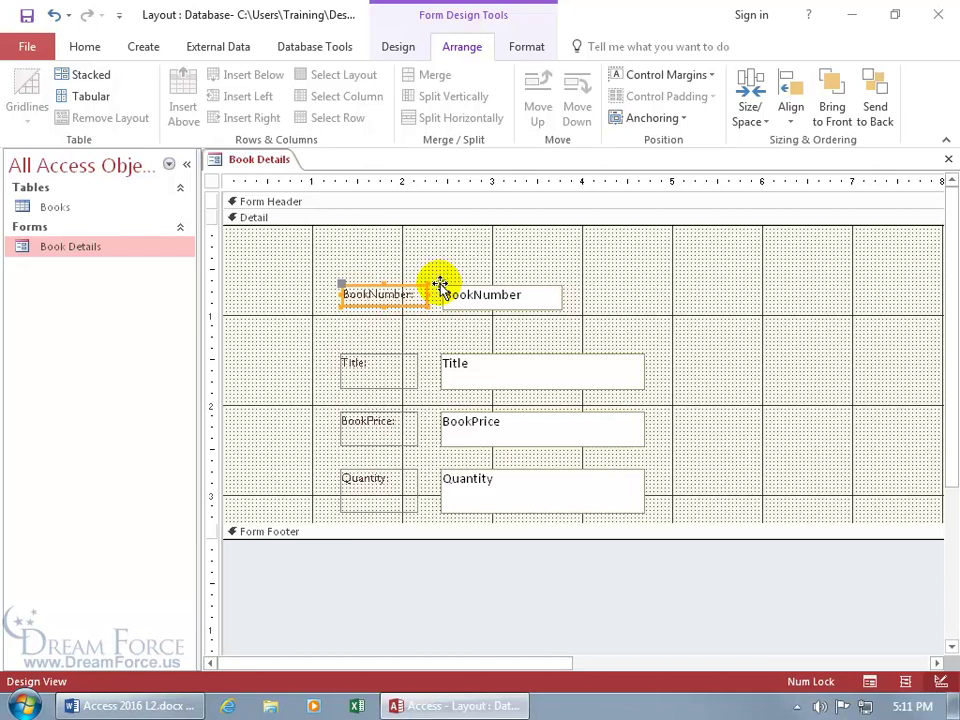
left_click_drag(440, 287, 456, 281)
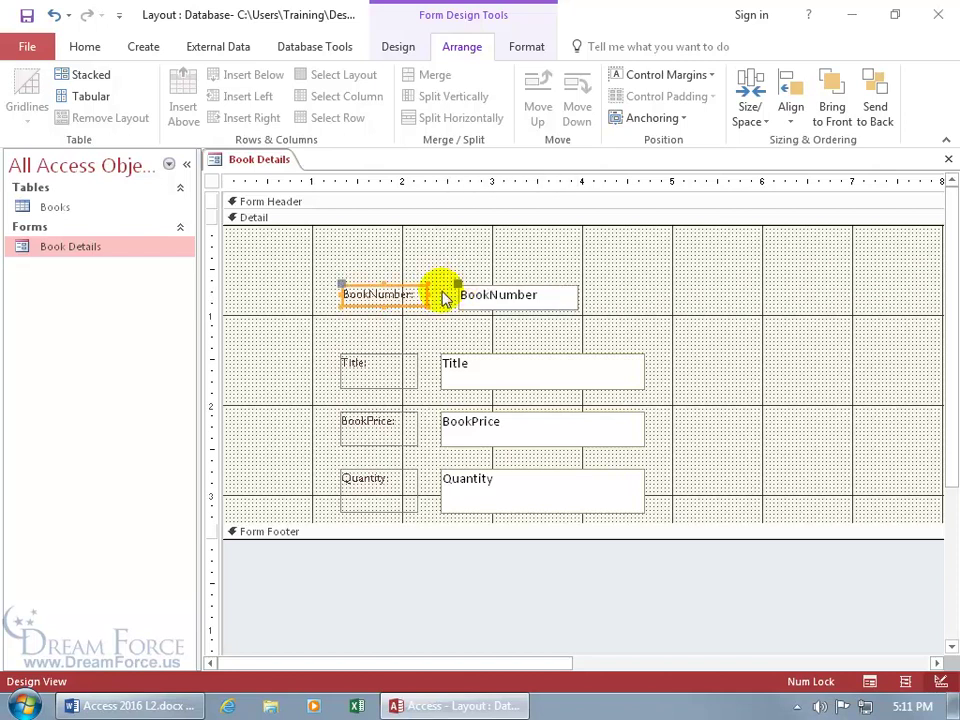
left_click(340, 282)
left_click_drag(350, 284, 364, 304)
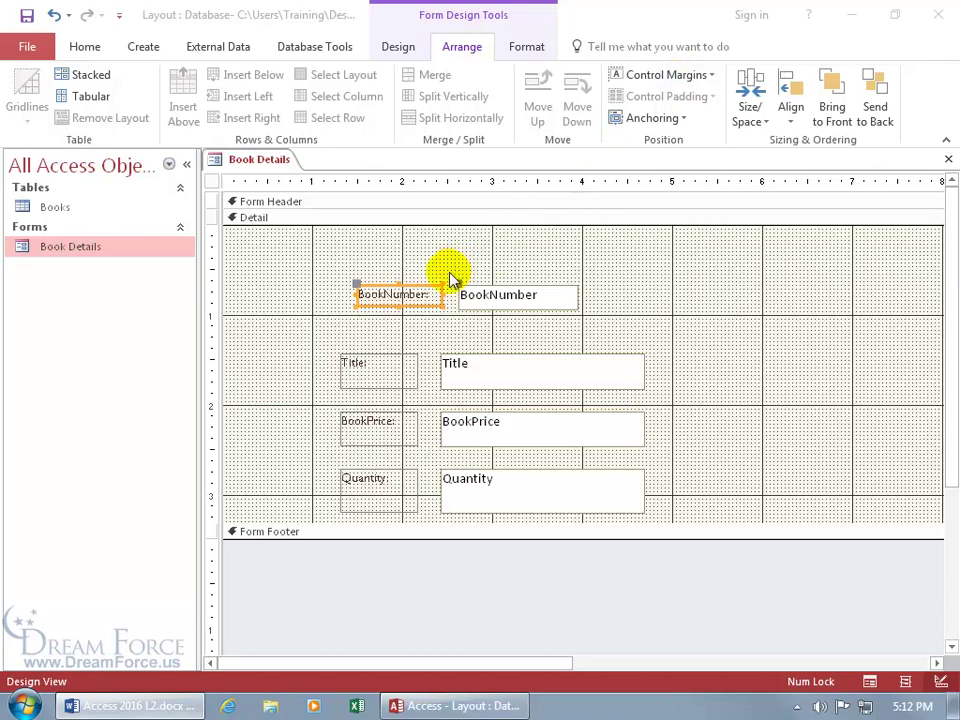
Shrink the Title and BookPrice labels to fit their text
left_click(398, 372)
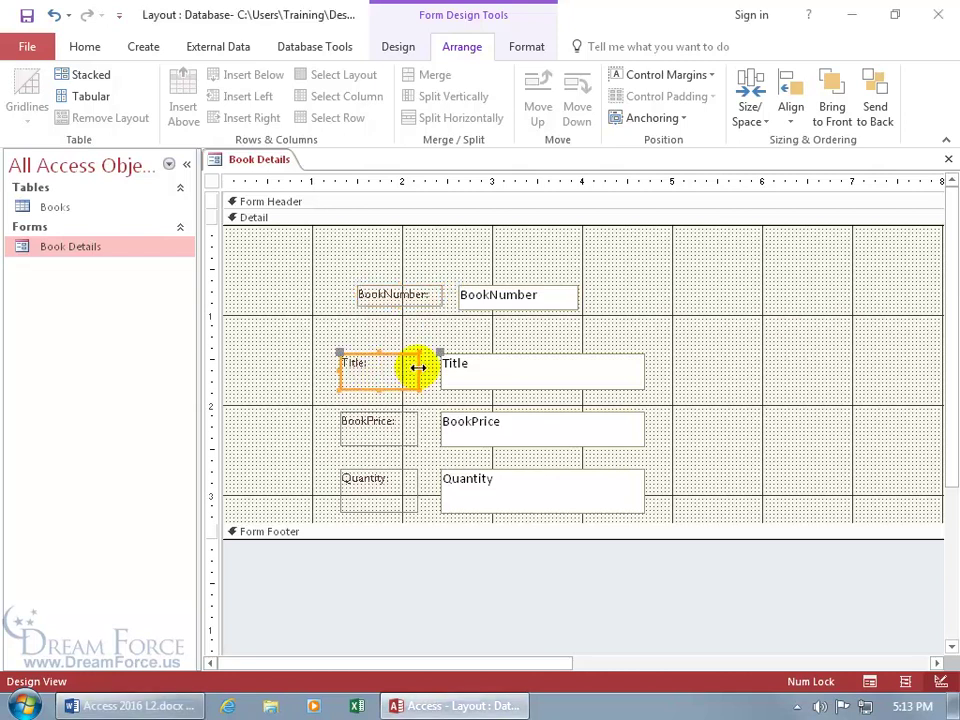
mouse_move(411, 368)
left_mouse_down()
mouse_move(392, 368)
mouse_move(401, 369)
left_mouse_up()
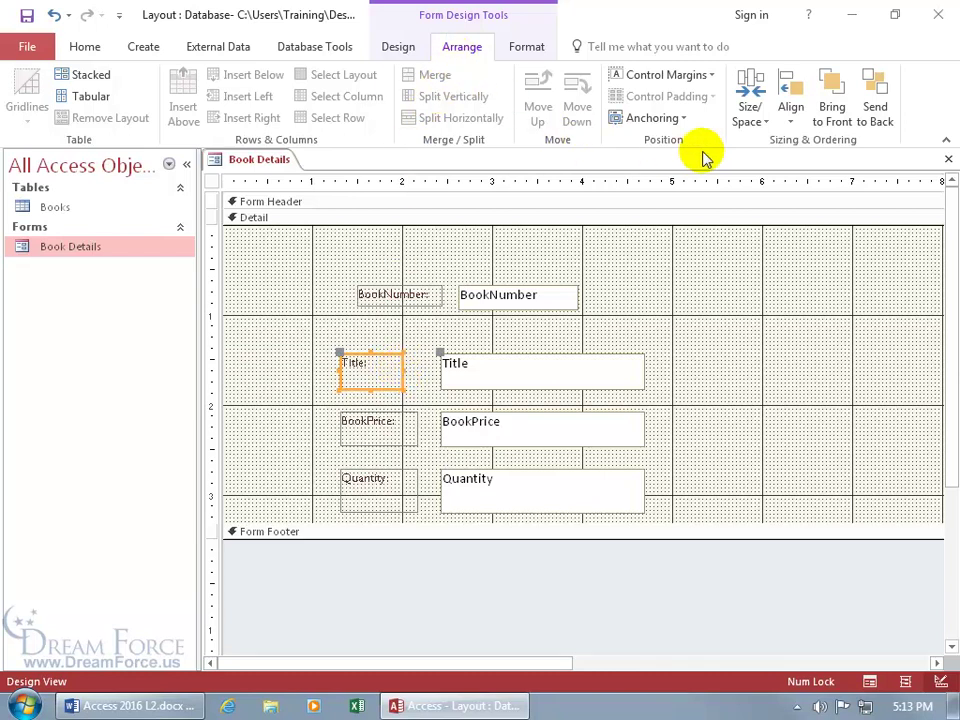
left_click(764, 121)
left_click(774, 163)
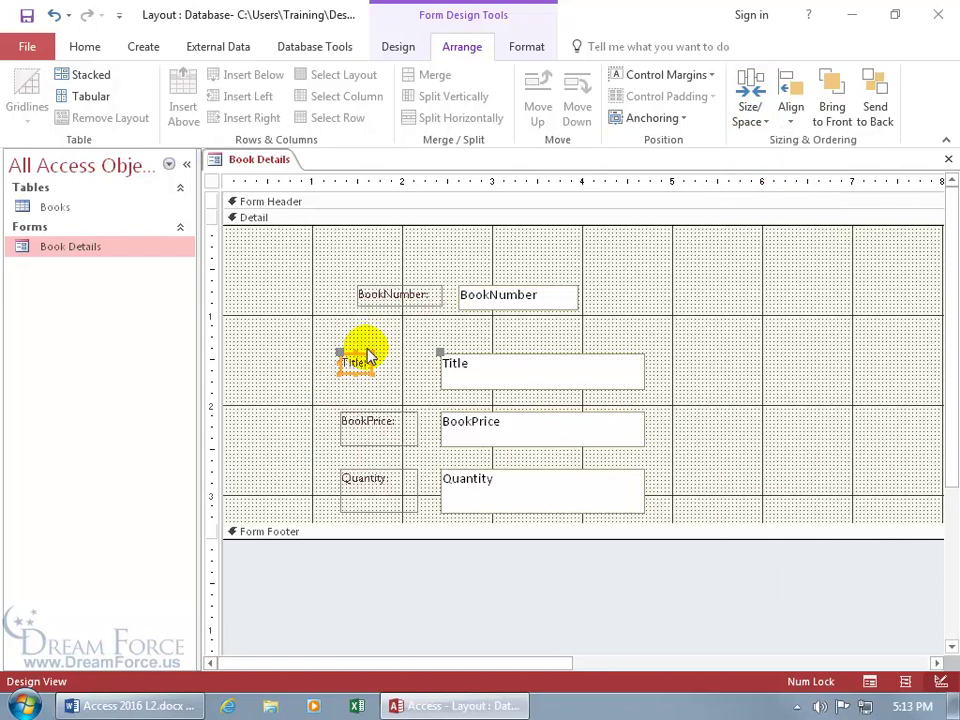
left_click(376, 420)
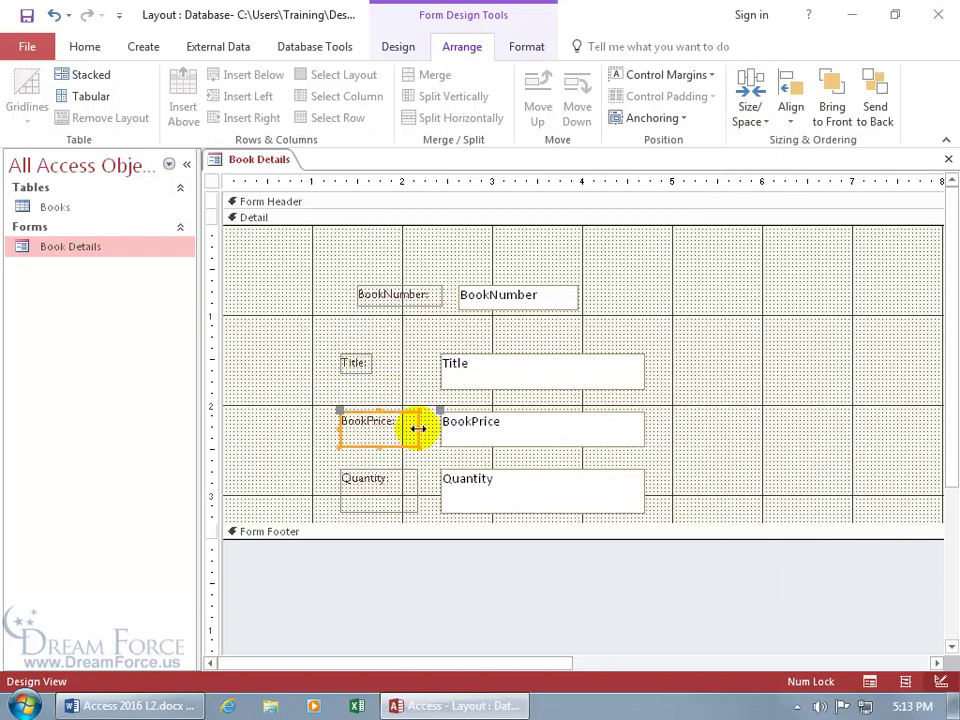
double_click(419, 428)
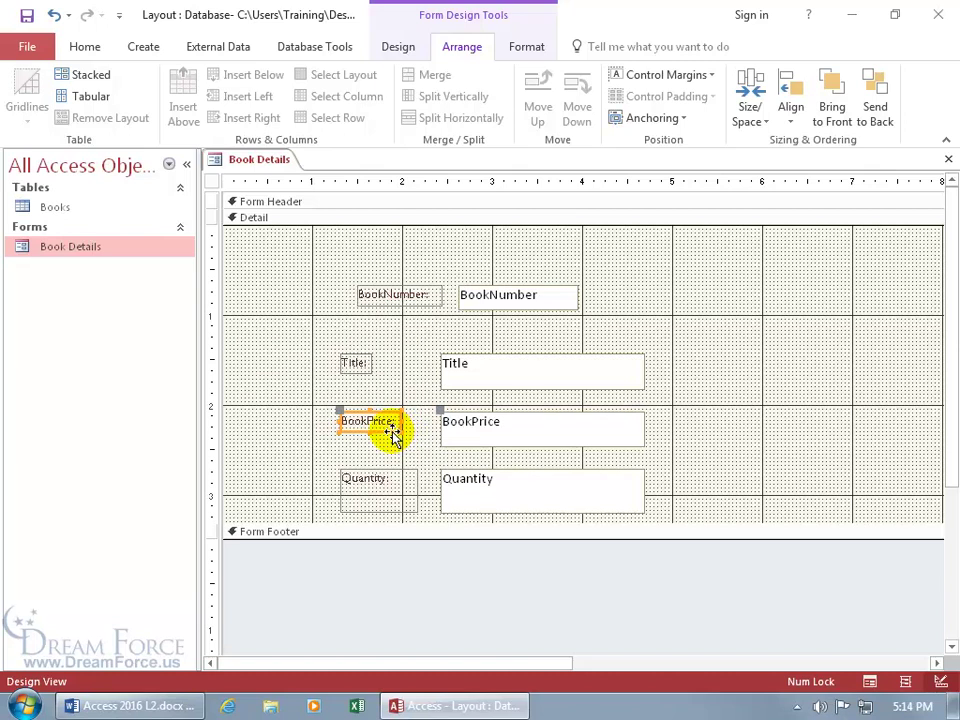
Apply Size To Fit to the BookPrice and Quantity labels and the Title text box
right_click(392, 432)
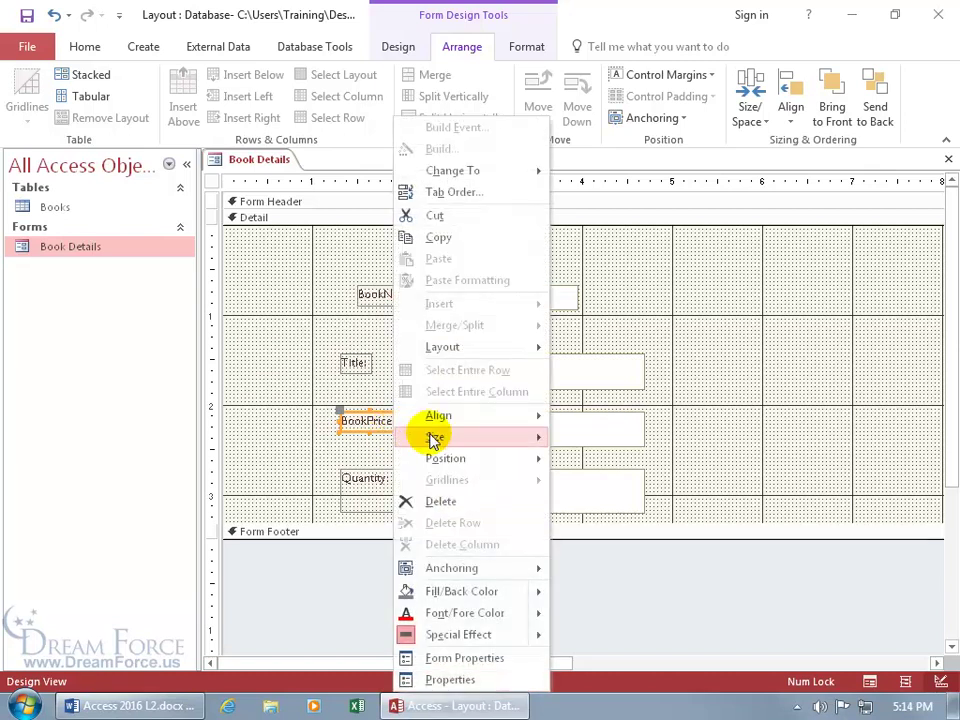
mouse_move(433, 440)
left_click(575, 442)
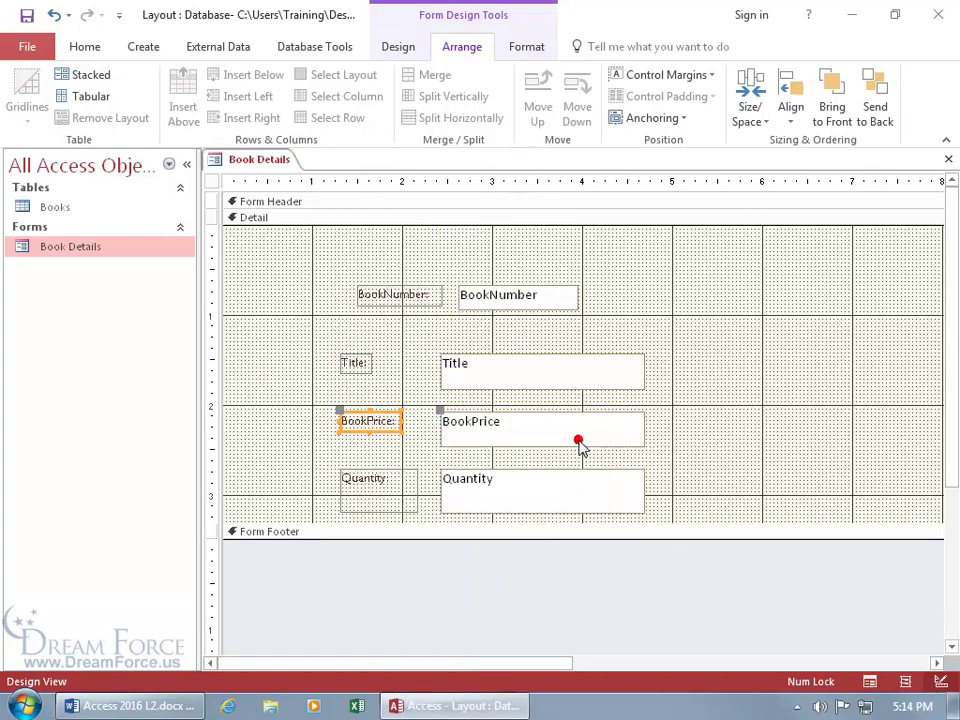
right_click(393, 478)
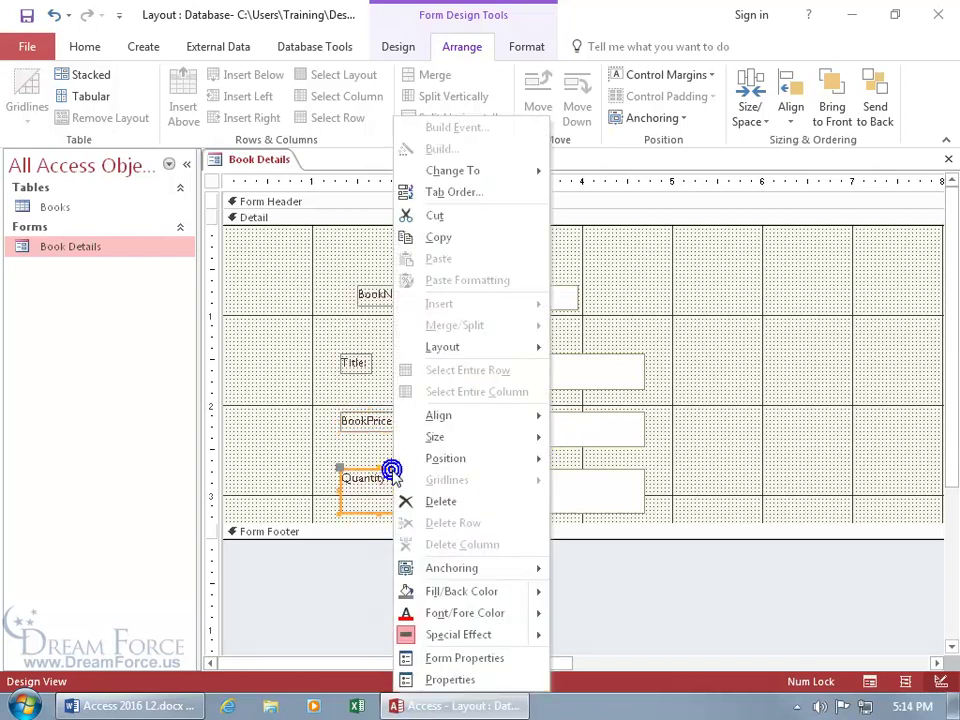
mouse_move(480, 443)
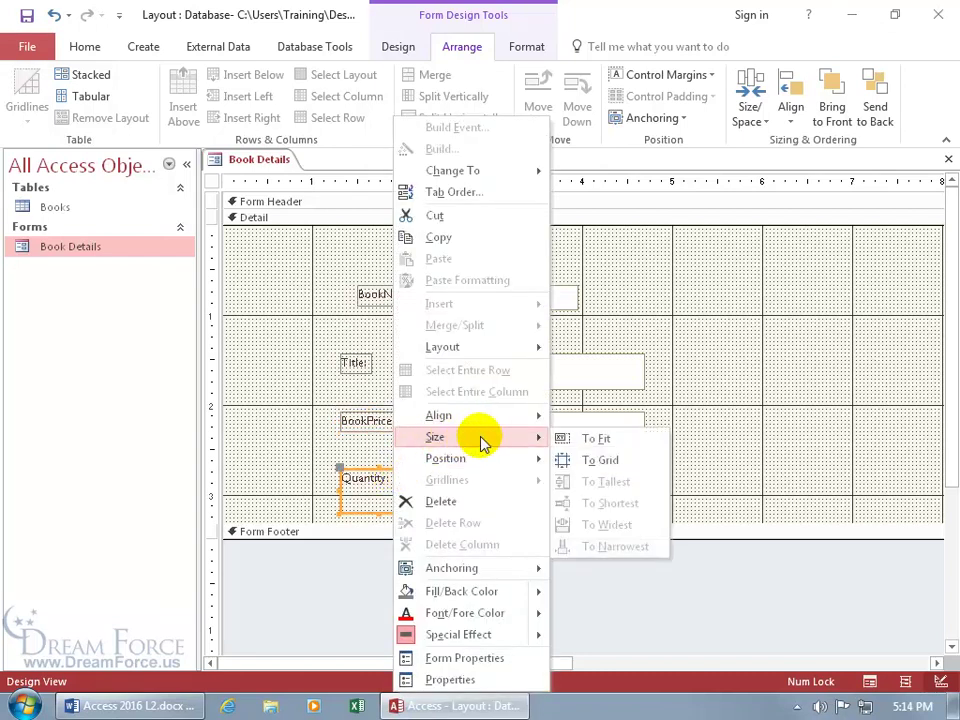
left_click(604, 442)
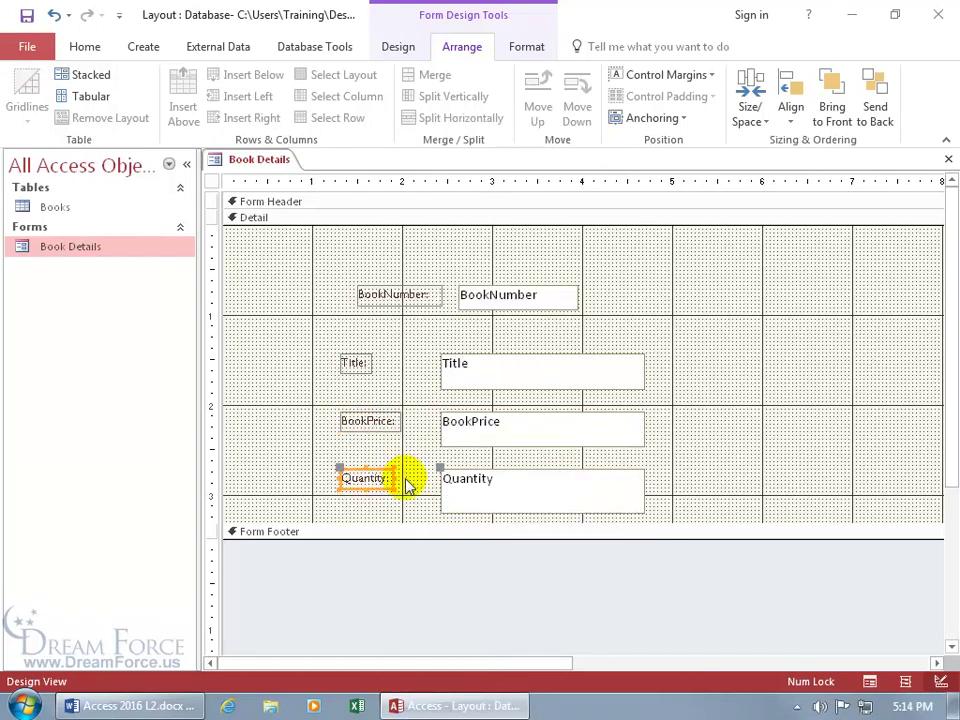
right_click(476, 391)
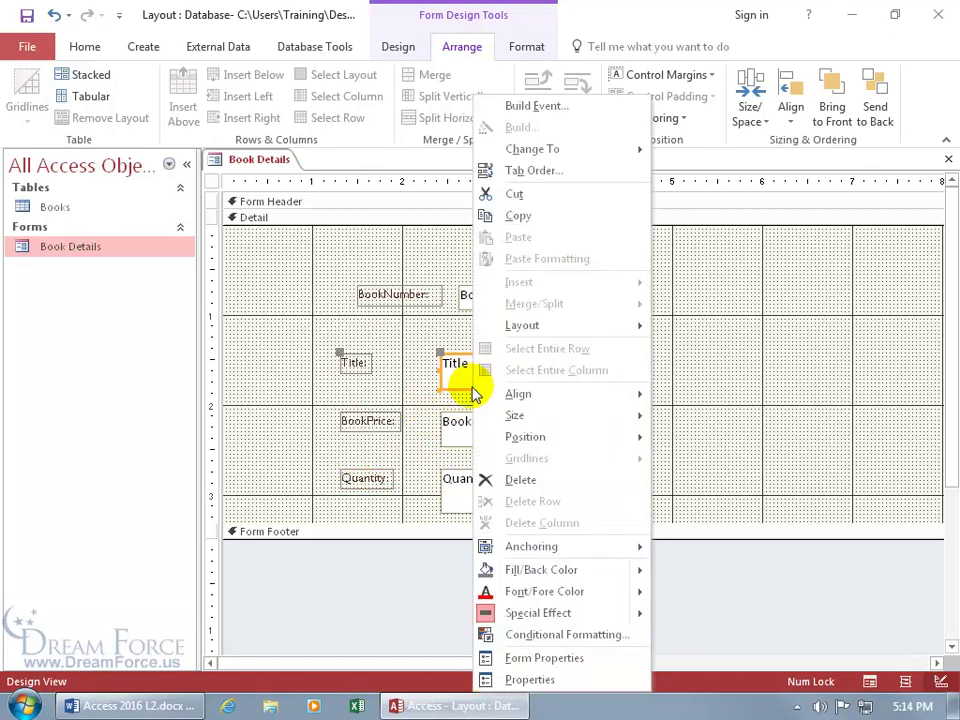
mouse_move(497, 415)
left_click(664, 418)
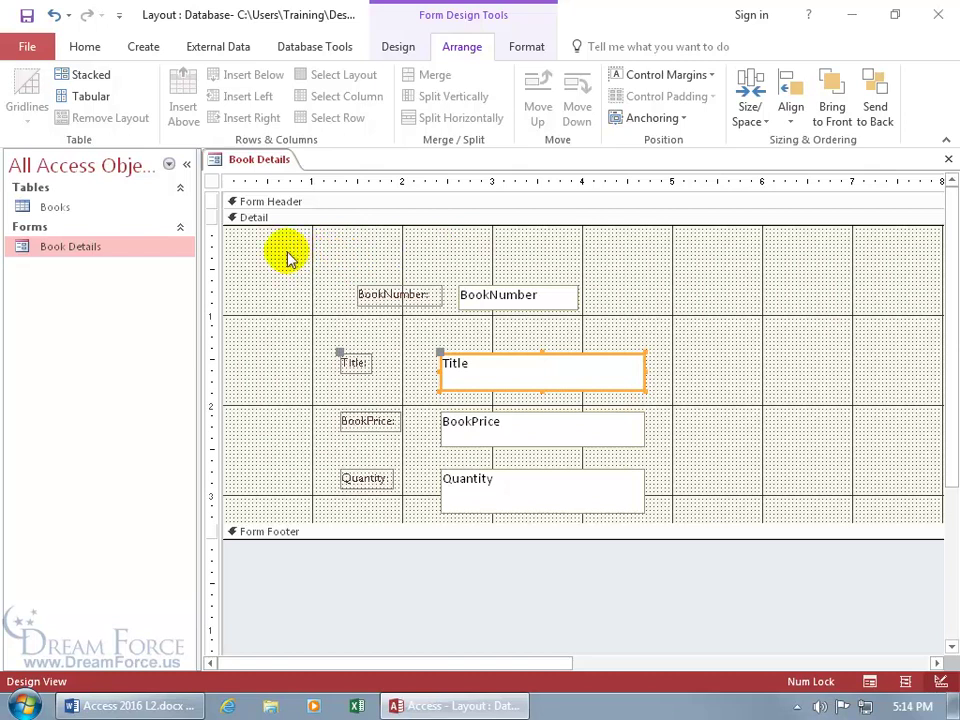
Group all four label-and-field pairs in a Stacked layout with Top gridlines
left_click_drag(276, 259, 751, 510)
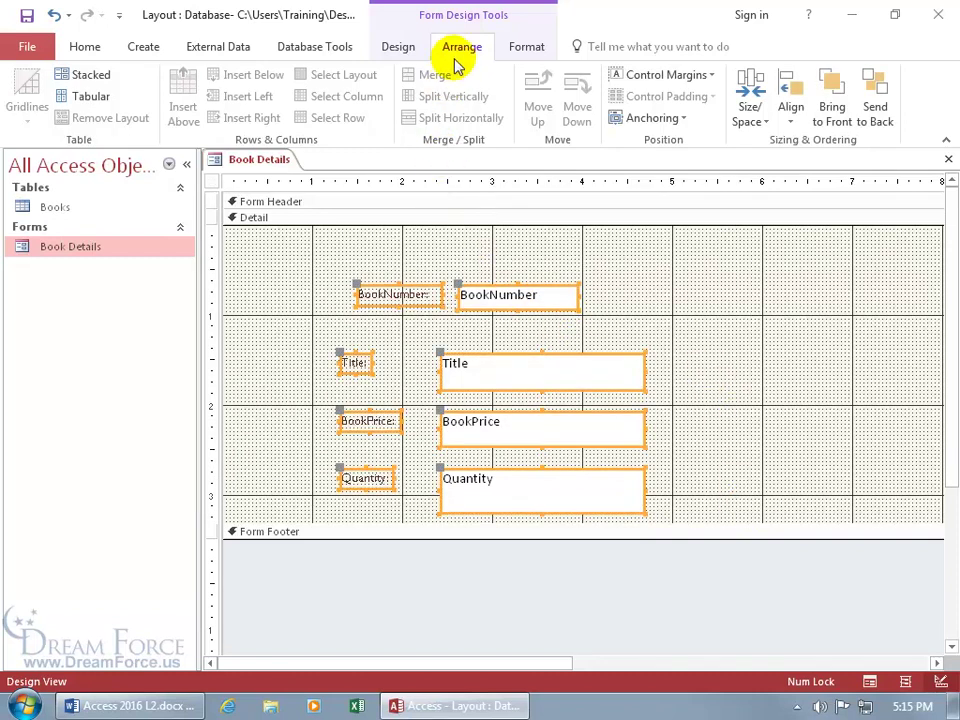
left_click(102, 80)
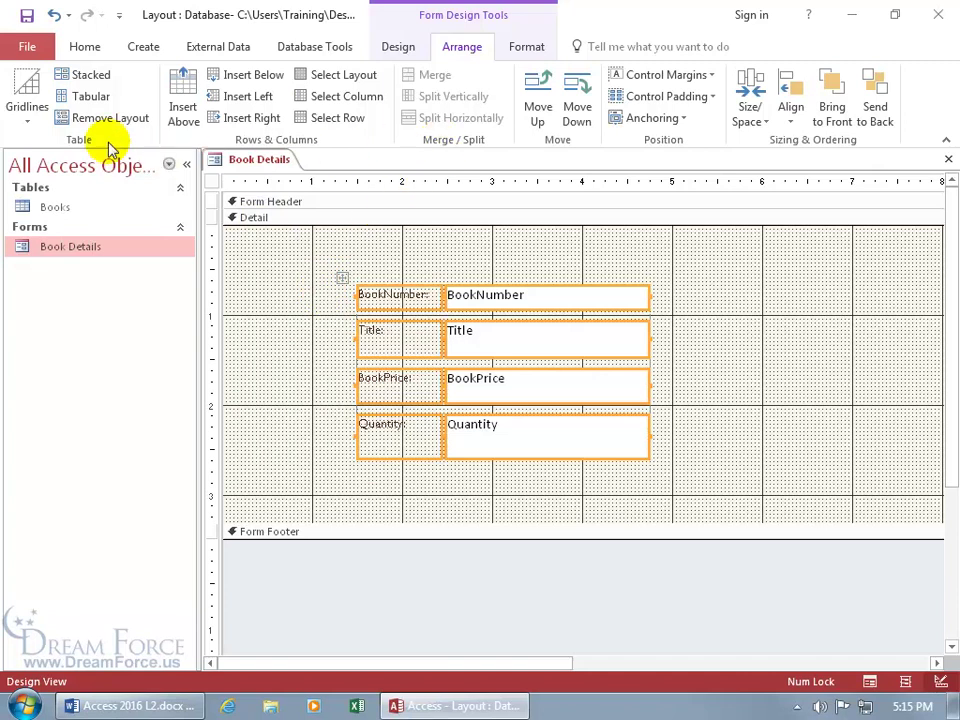
left_click(30, 120)
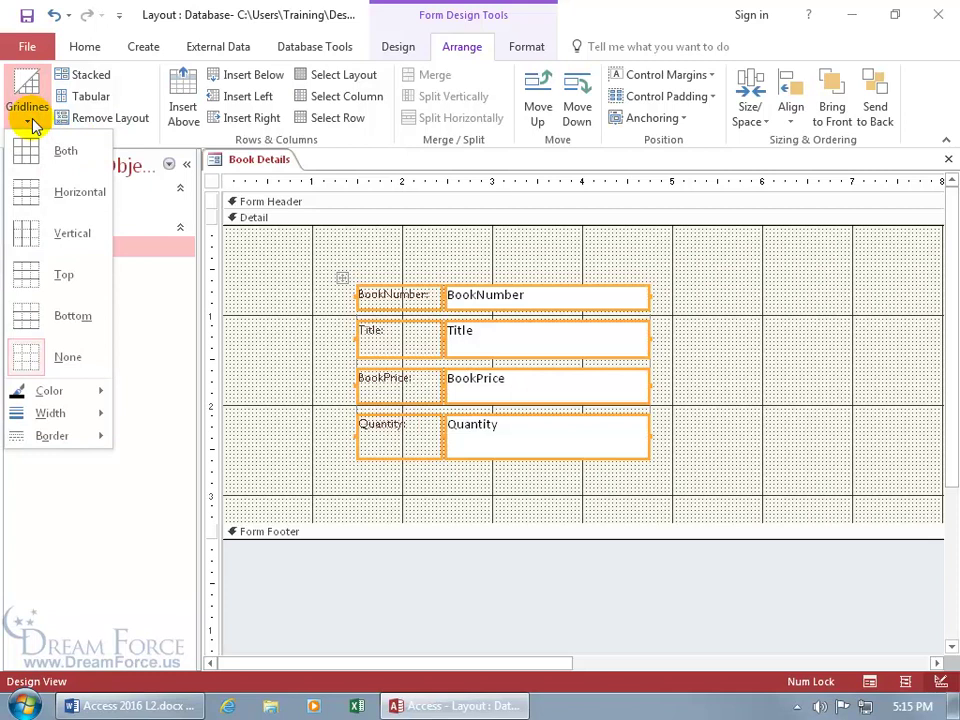
left_click(57, 279)
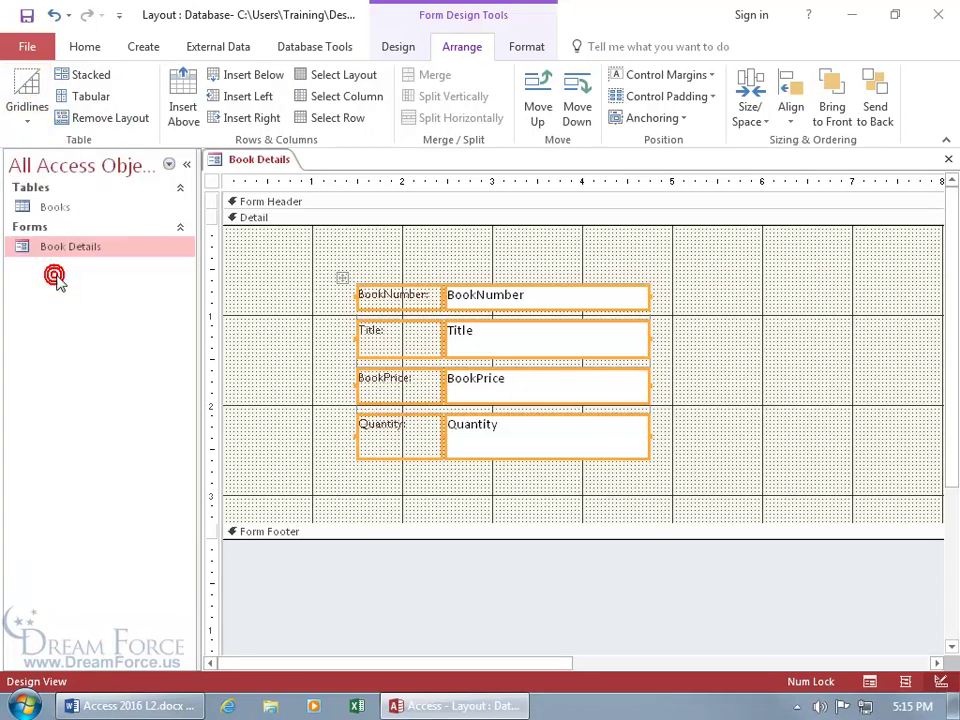
left_click(283, 326)
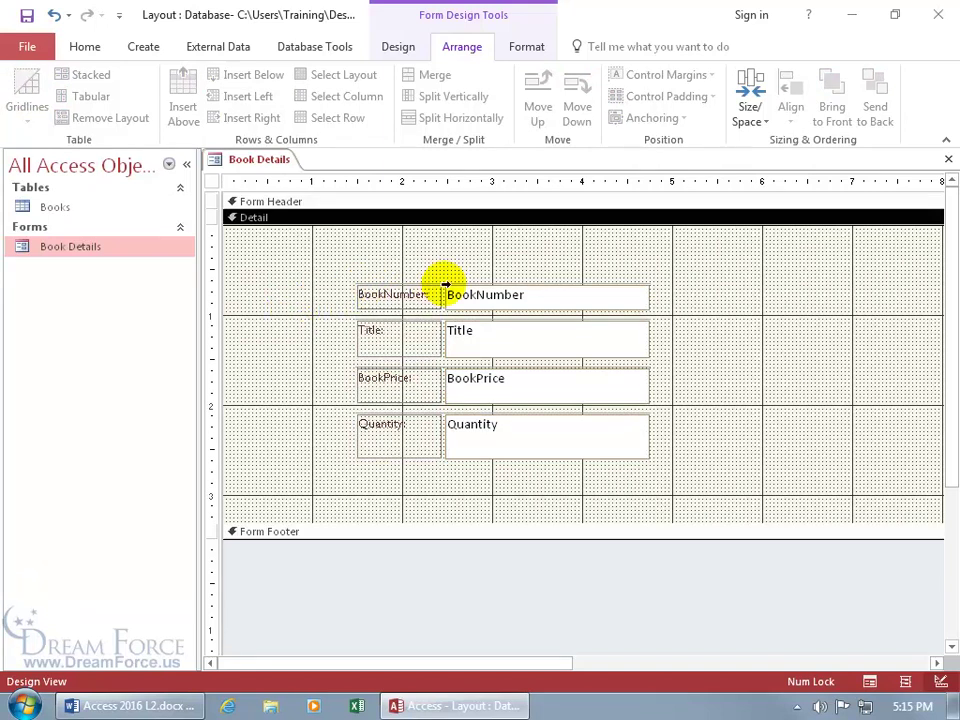
Preview the form in Form View, then return to Design View and select the stacked layout
right_click(258, 160)
left_click(302, 254)
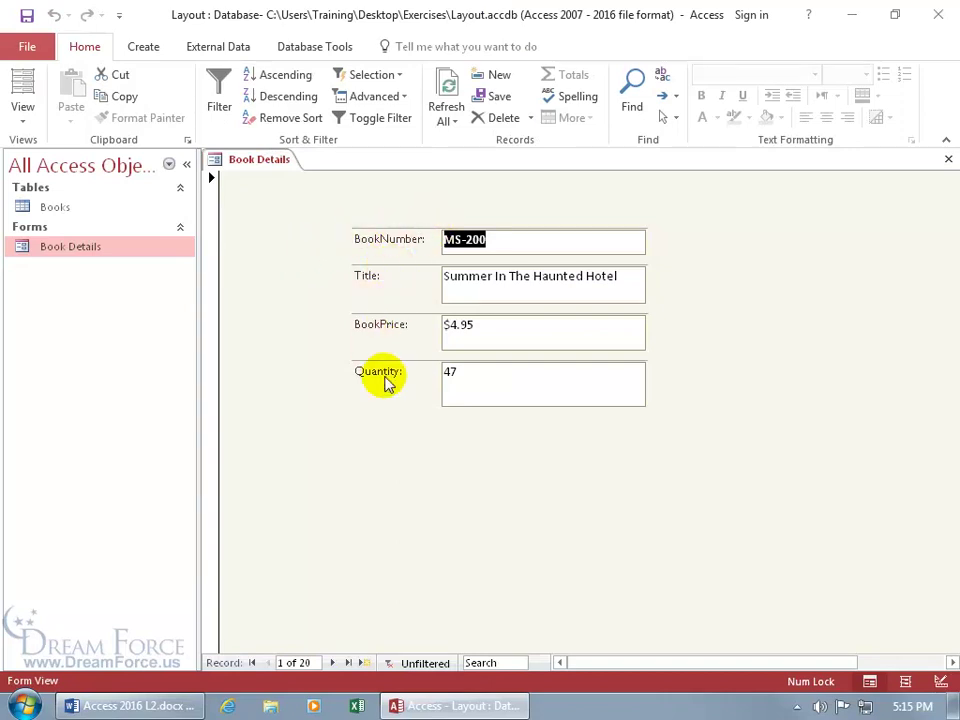
right_click(283, 196)
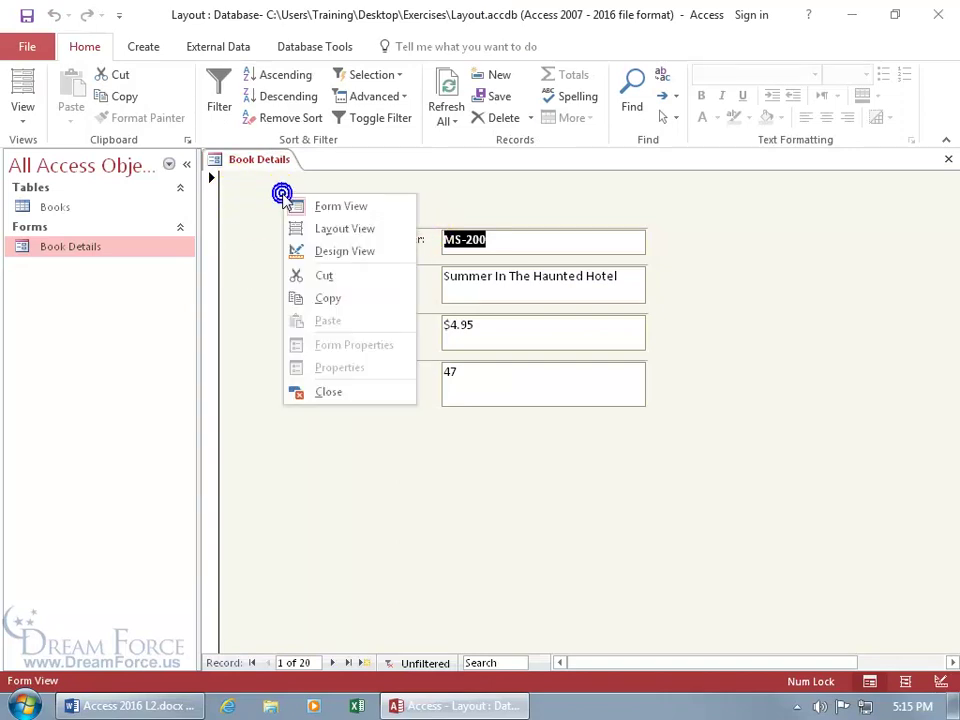
left_click(309, 252)
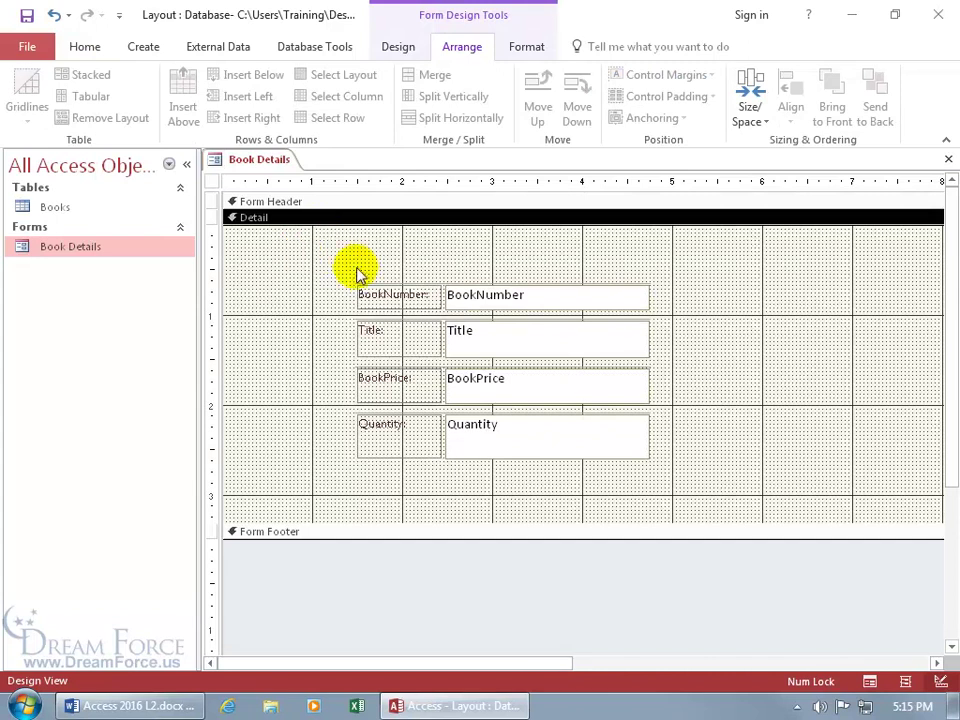
left_click(378, 292)
left_click(343, 279)
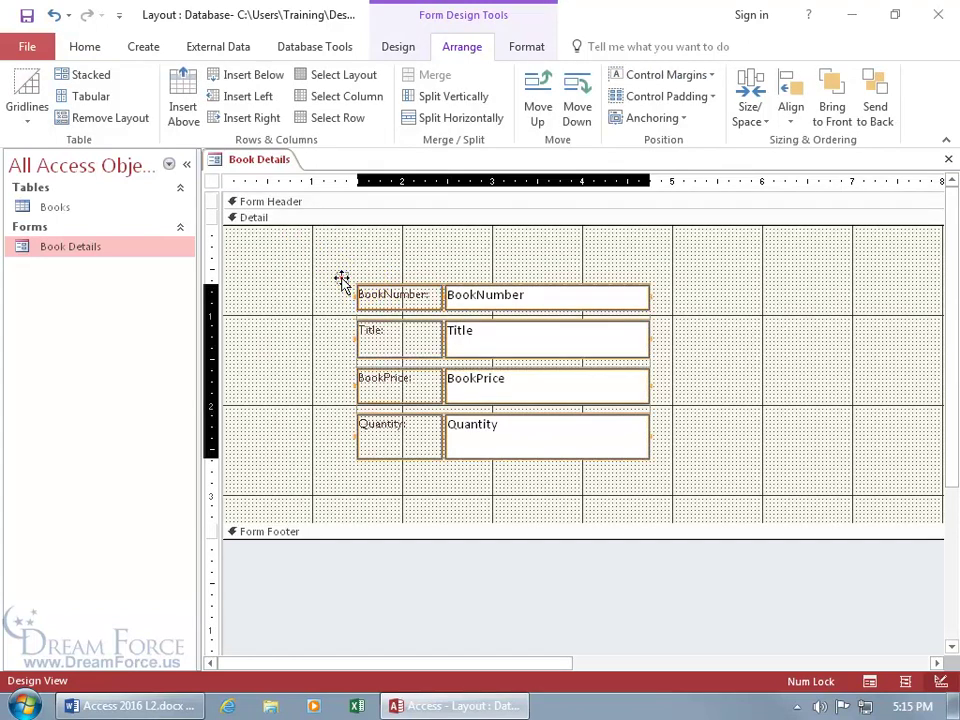
Set the gridline color to Red and check the result in Form View
left_click(28, 108)
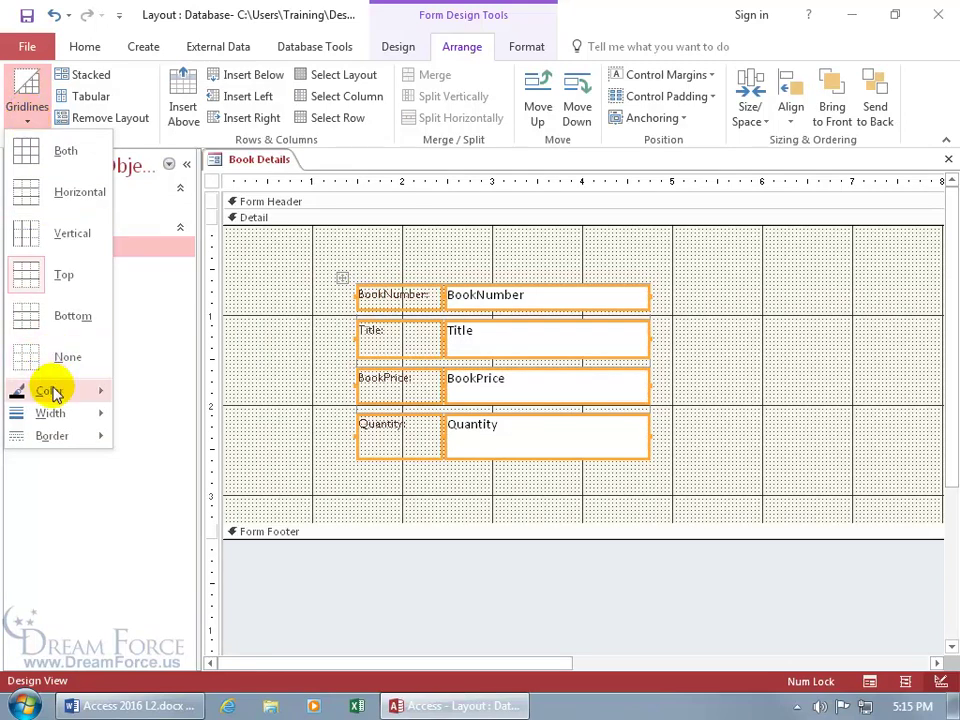
mouse_move(51, 392)
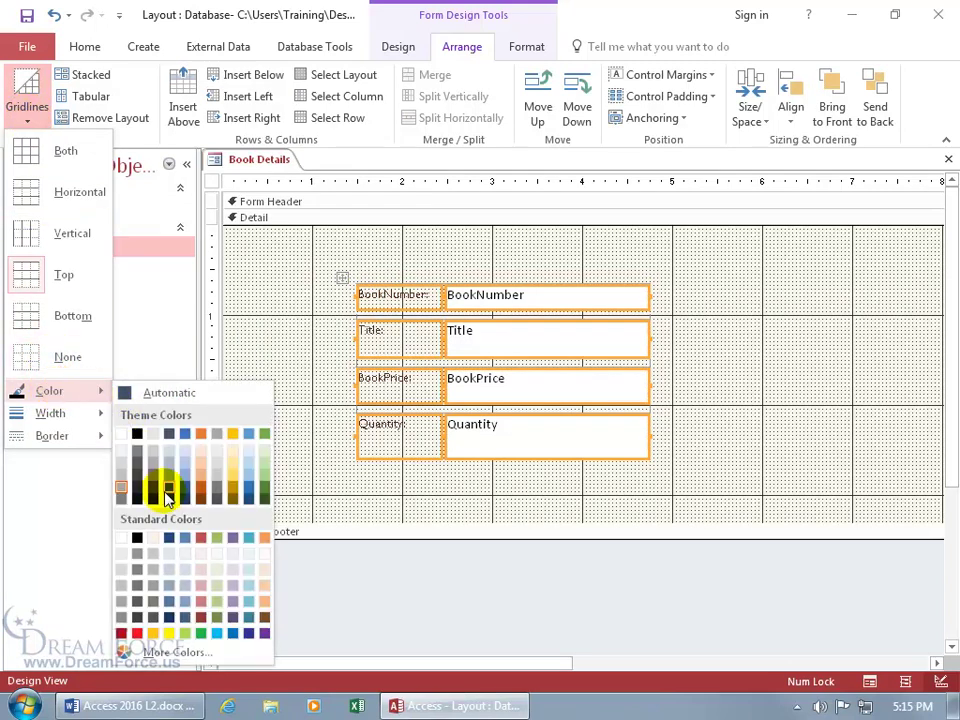
left_click(137, 636)
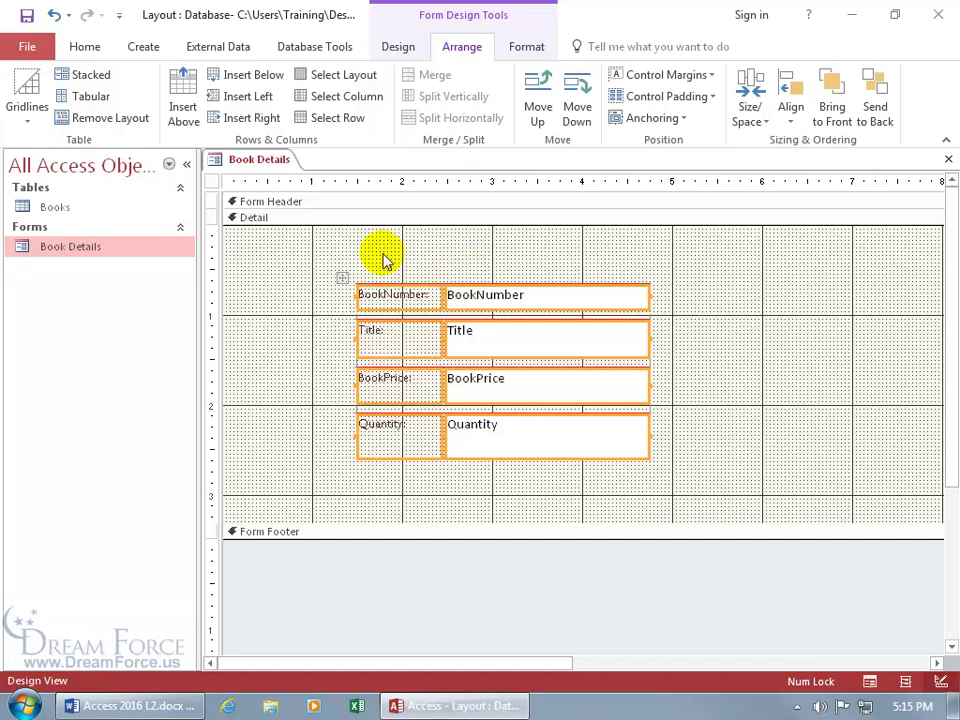
right_click(262, 158)
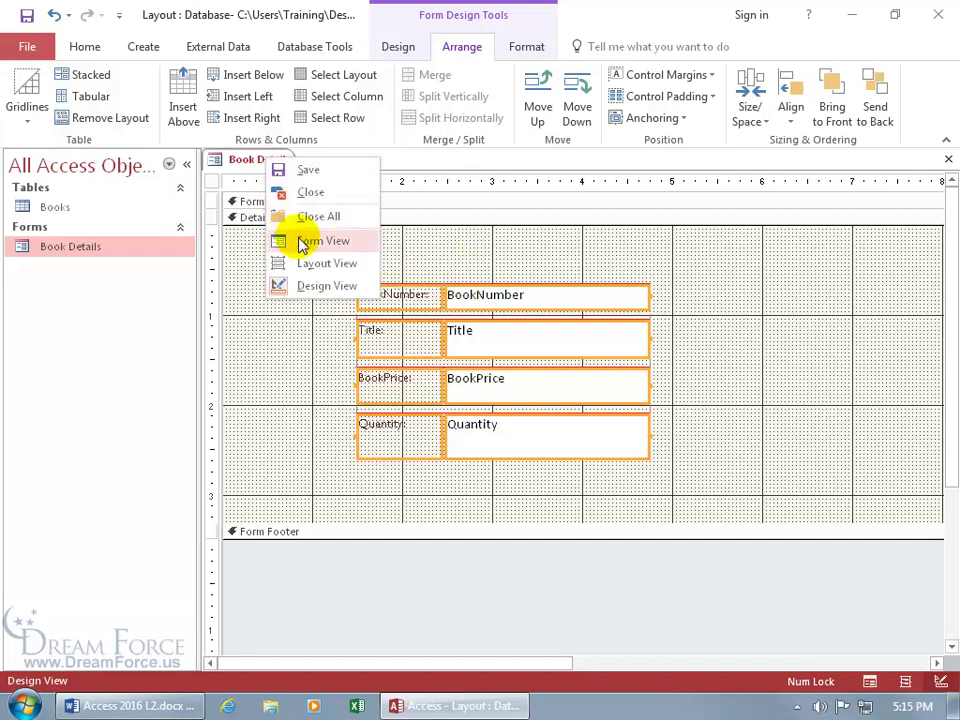
left_click(268, 240)
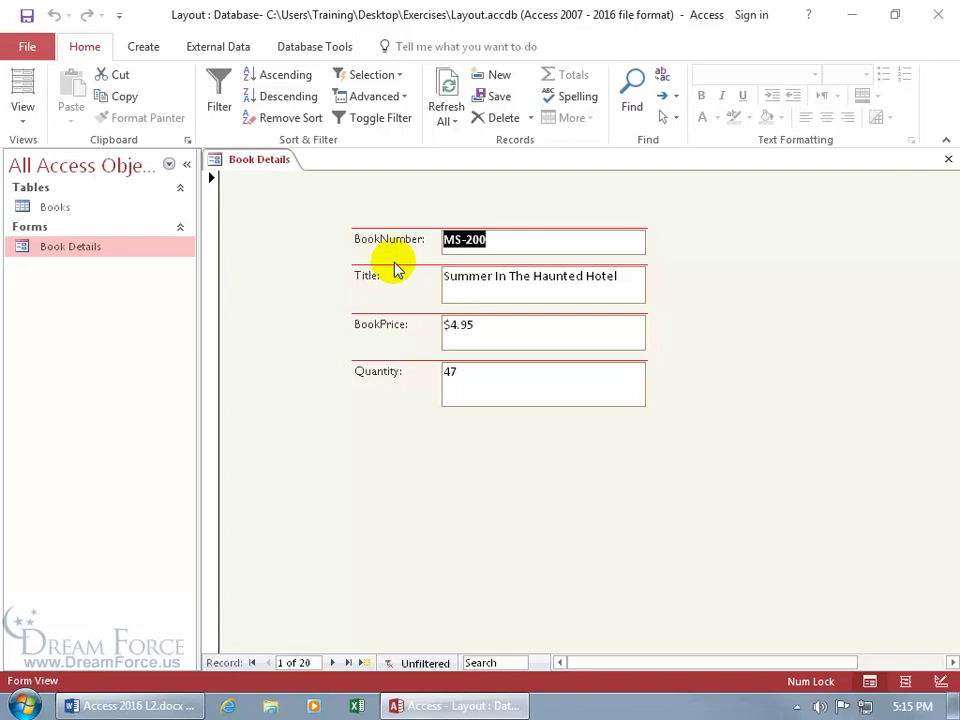
right_click(265, 162)
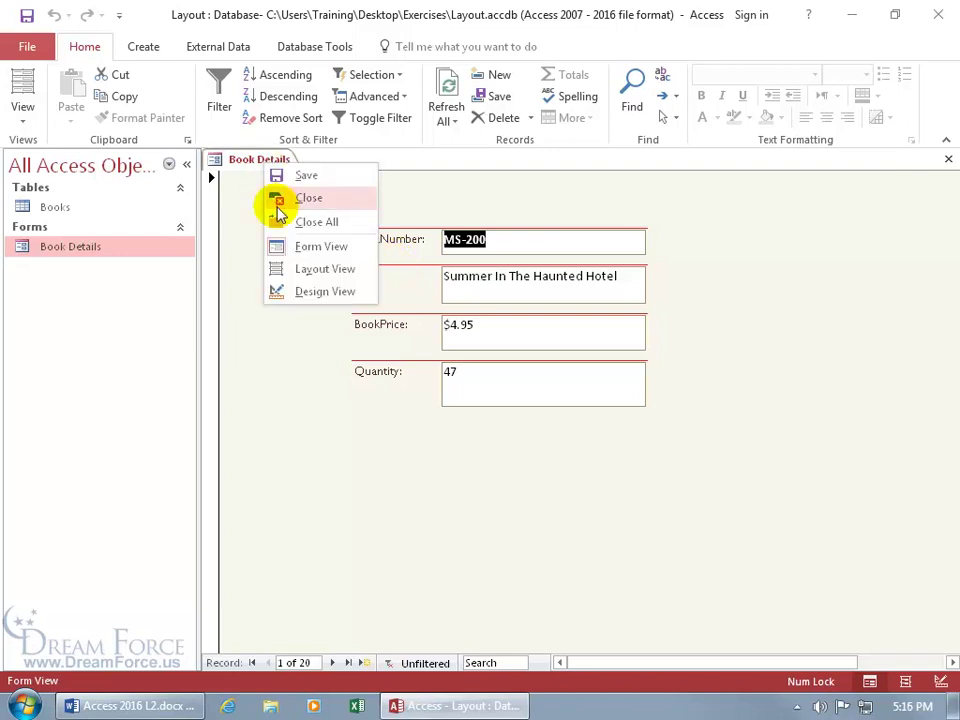
Switch to Layout View, select the whole layout, and set the gridline border style to Dots
left_click(300, 279)
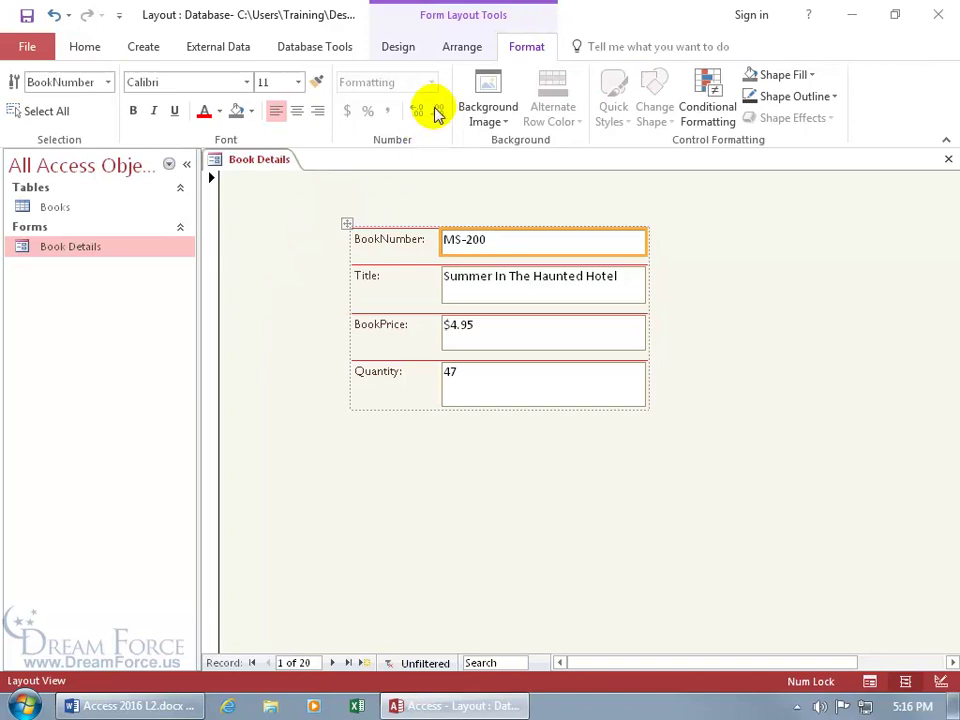
left_click(458, 47)
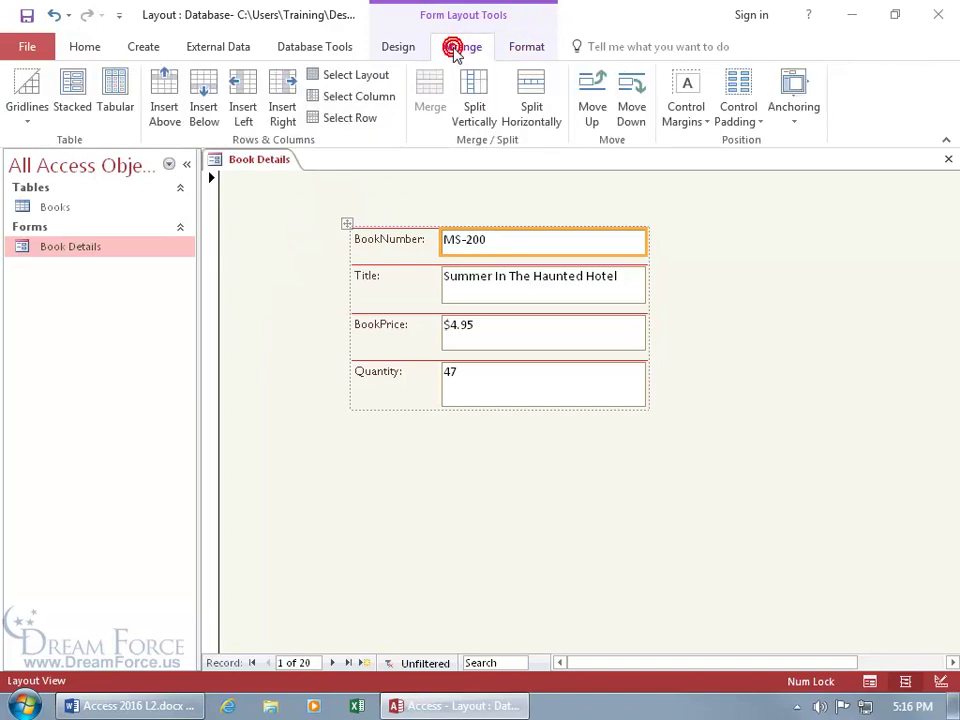
left_click(30, 121)
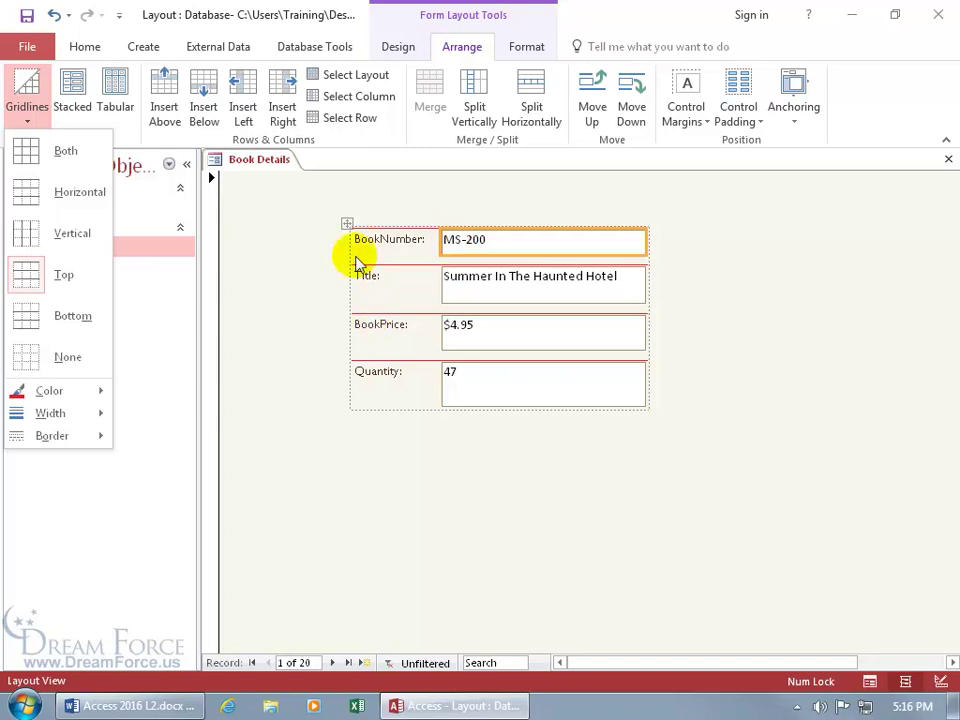
left_click(347, 223)
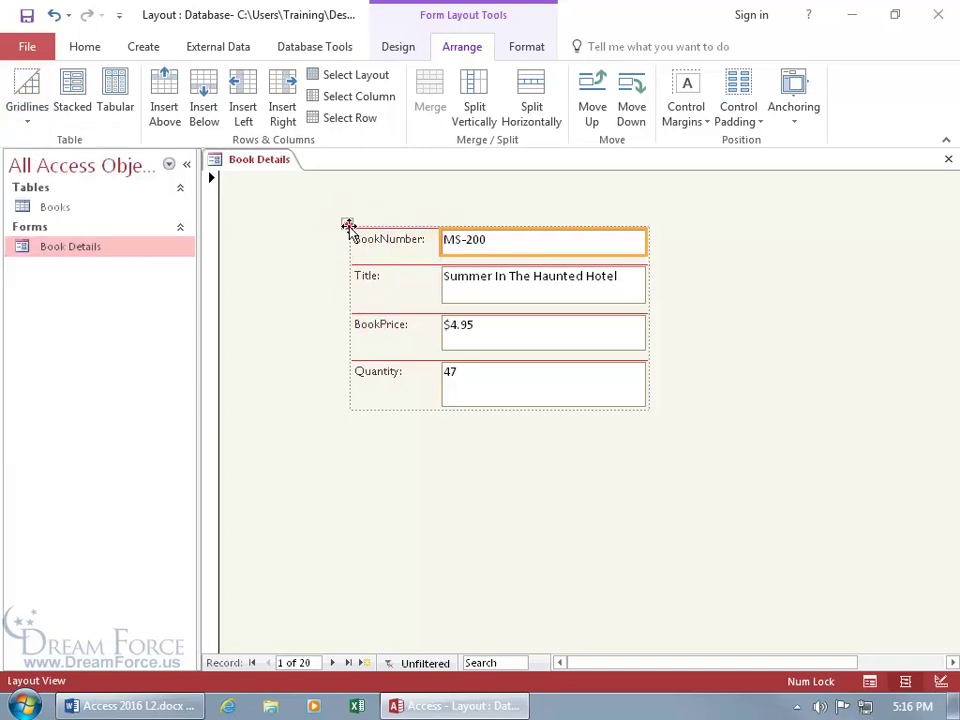
left_click(347, 223)
left_click(28, 118)
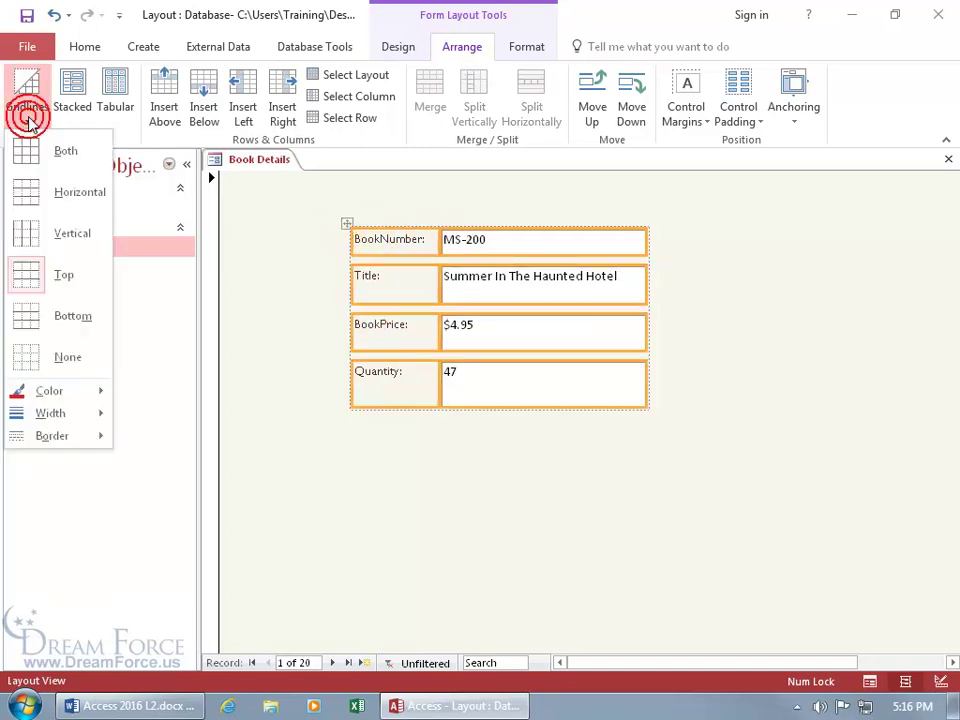
mouse_move(54, 414)
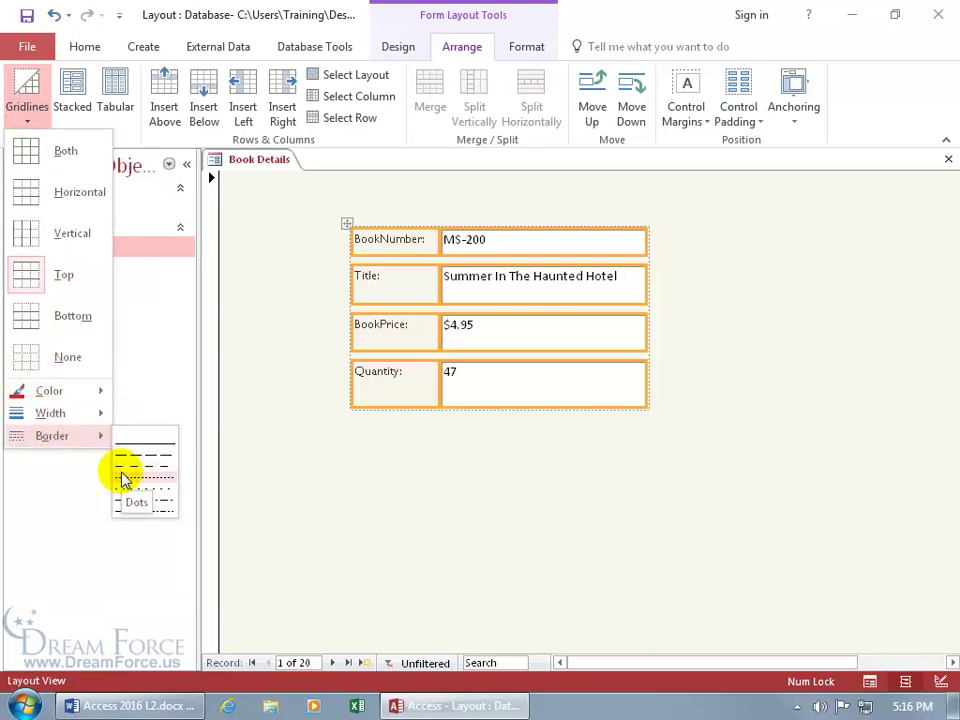
left_click(47, 362)
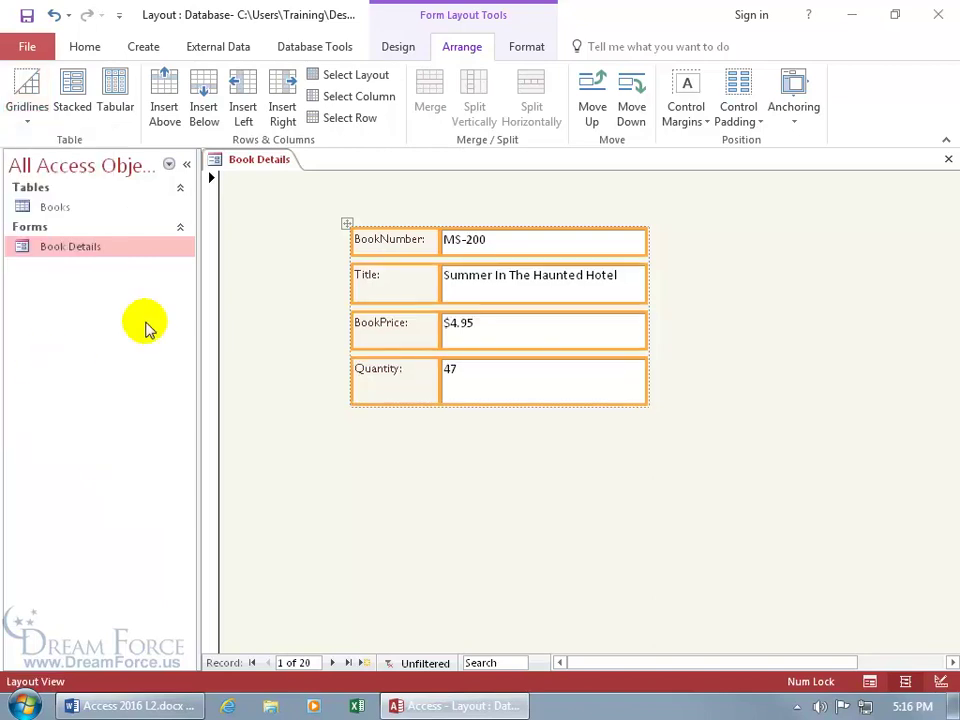